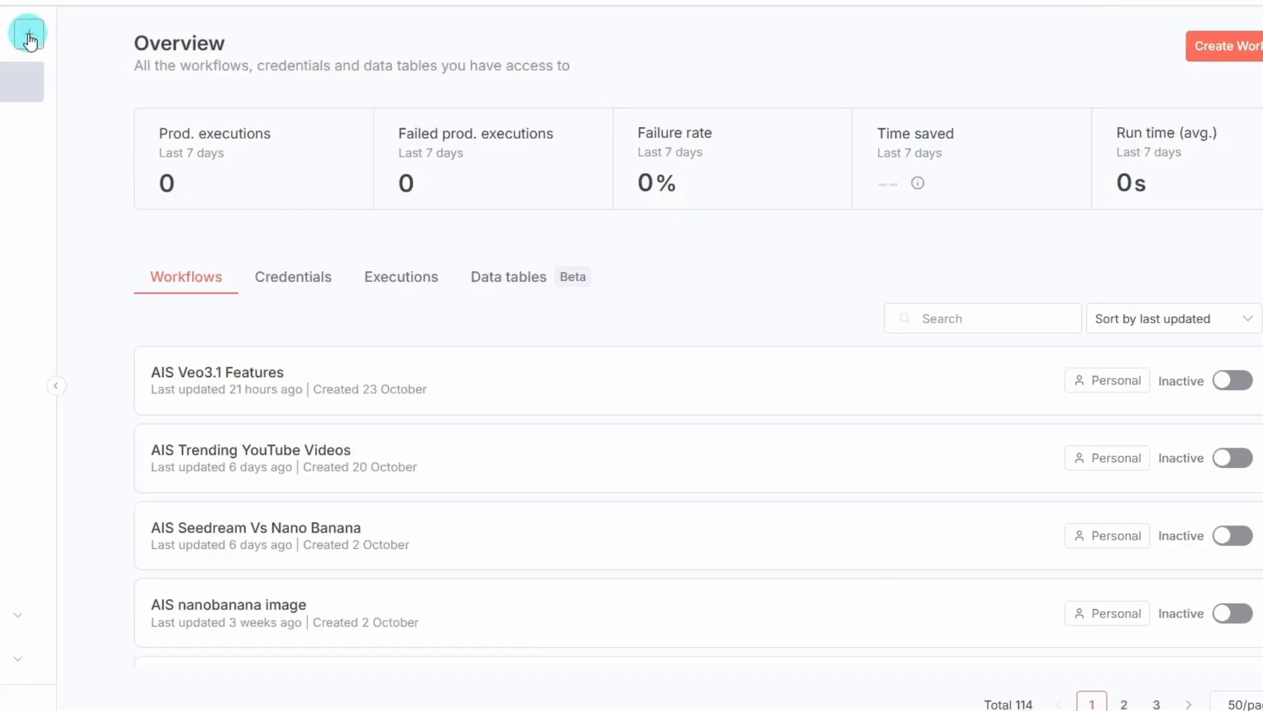
# - Create a new workflow and import the AIS Veo3.1 Features JSON file from the resources folder into it
pyautogui.click(28, 36)
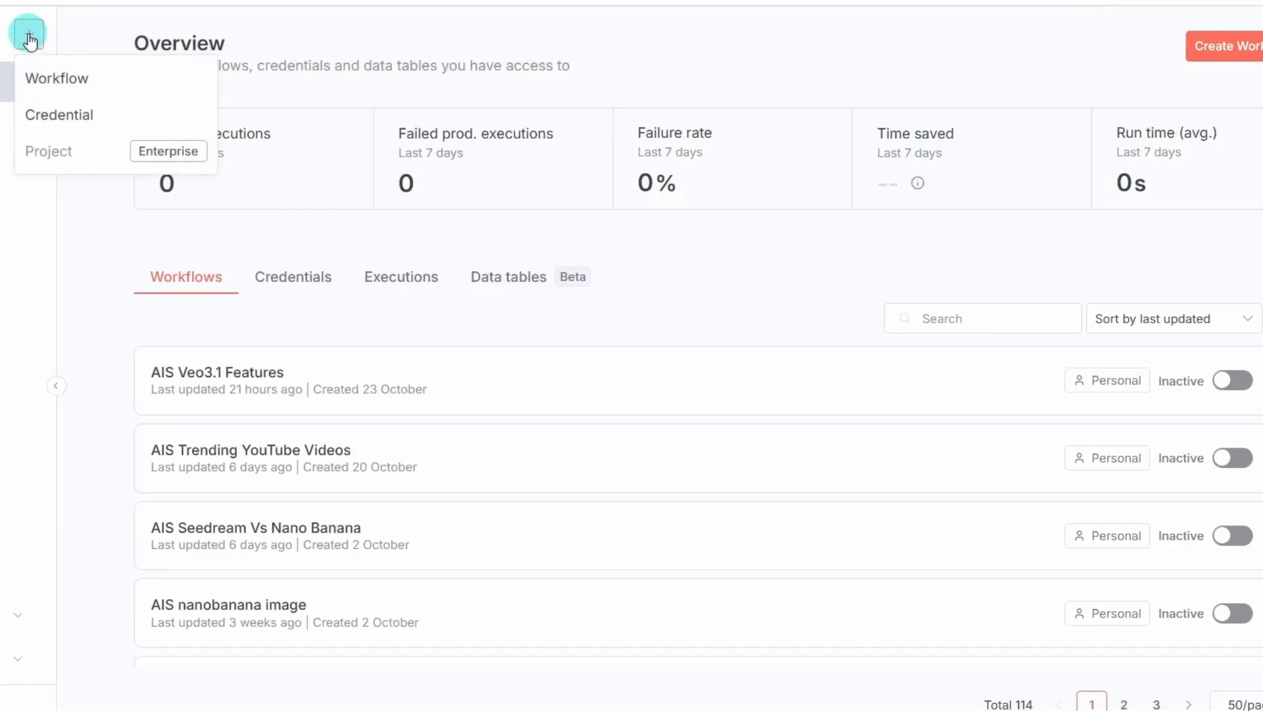
pyautogui.click(49, 81)
pyautogui.click(1208, 46)
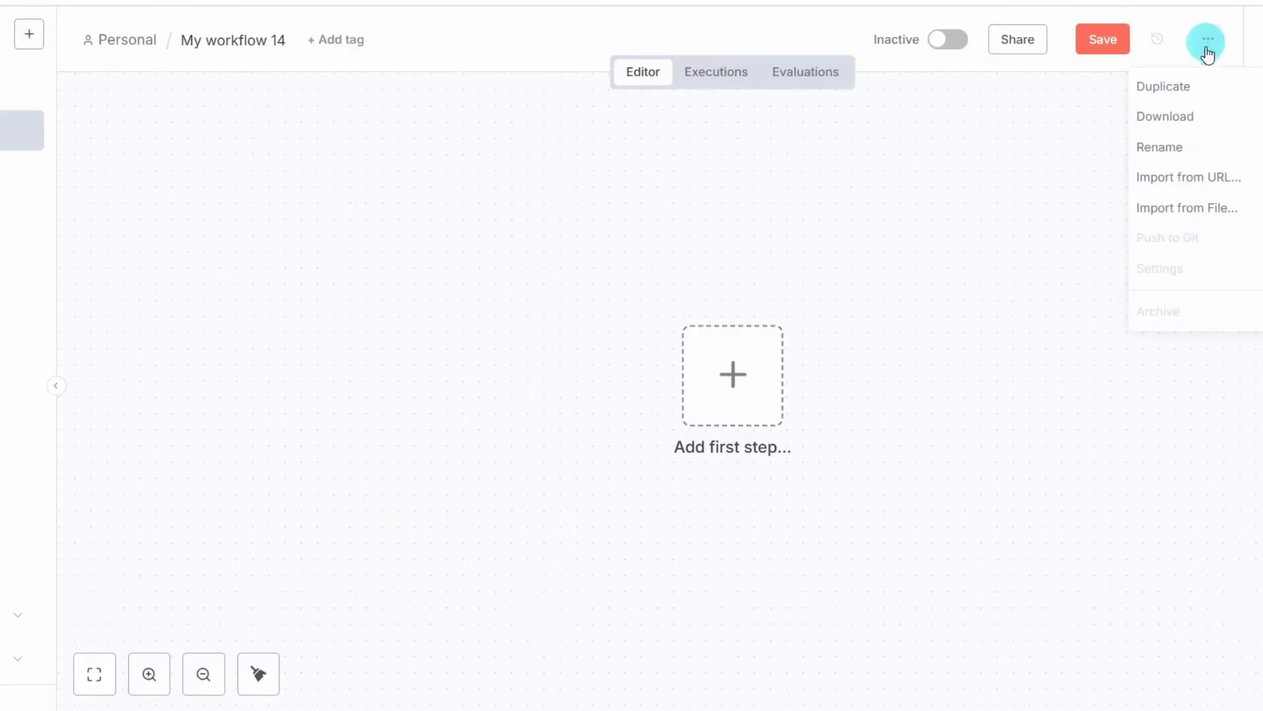
pyautogui.click(1169, 208)
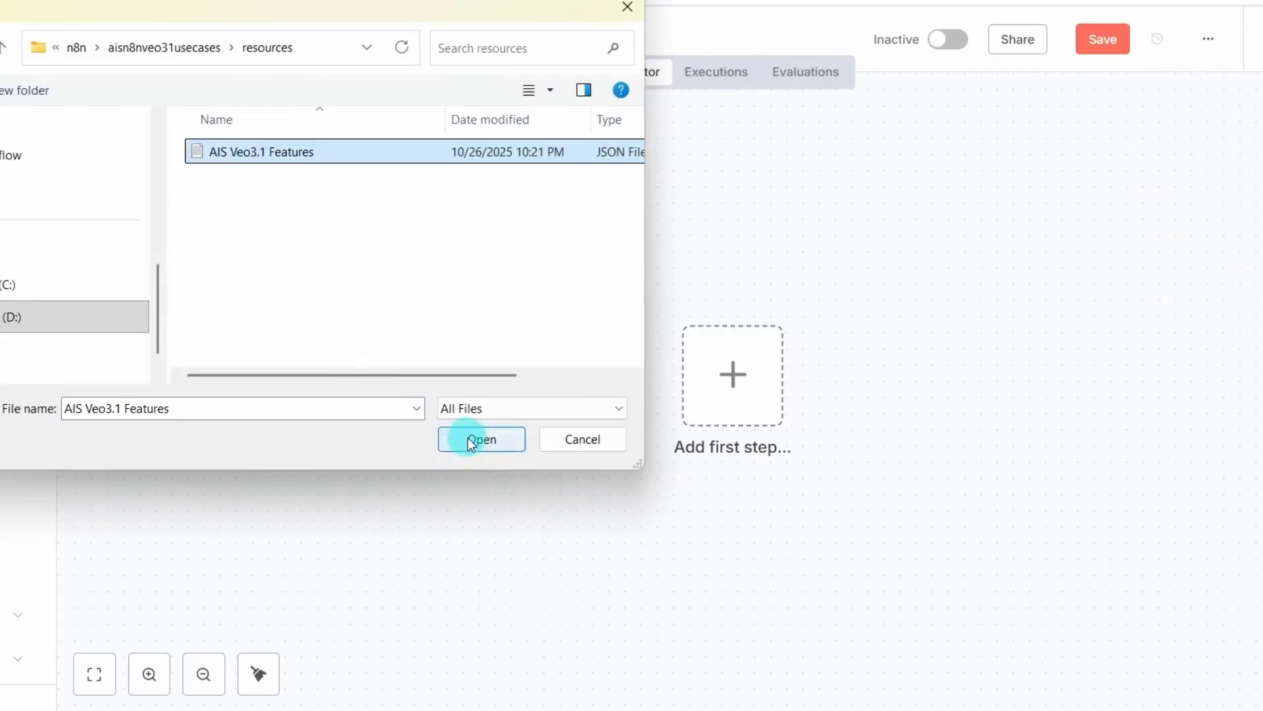
pyautogui.click(481, 439)
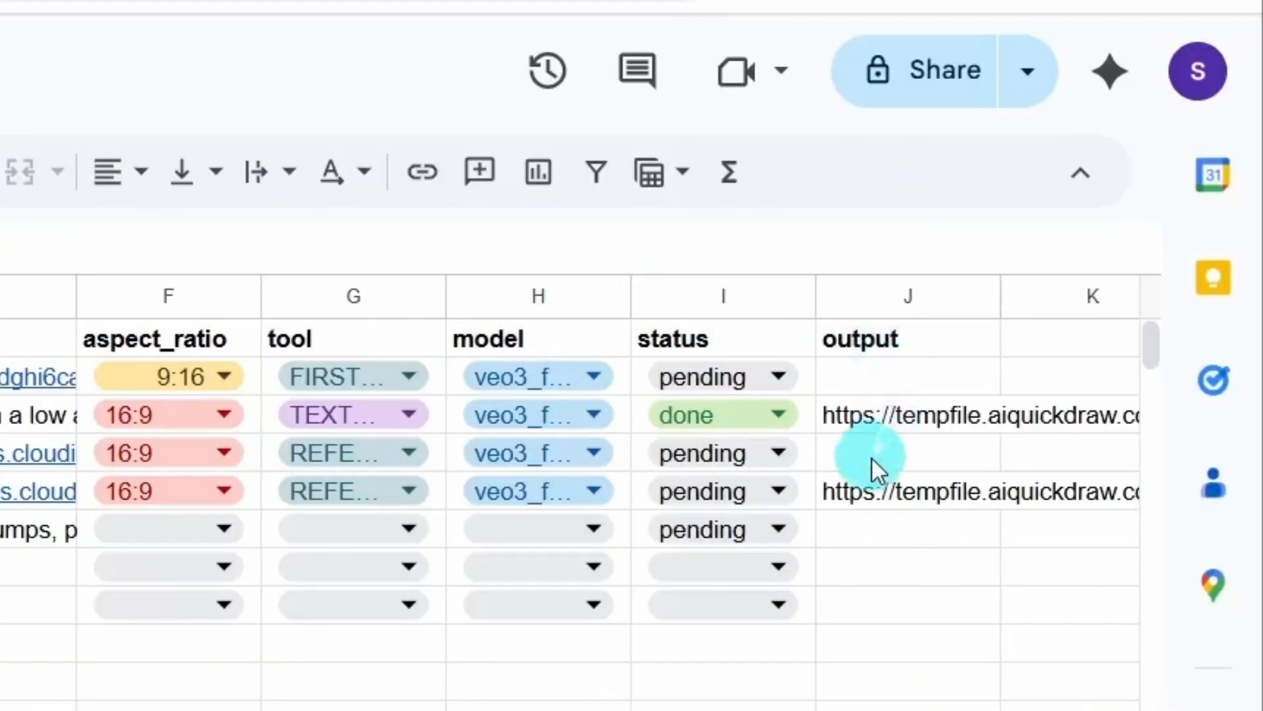
# - Look over the use case spreadsheet's output column, the workflow's main sections and the Using Extension feature section
pyautogui.moveTo(949, 433)
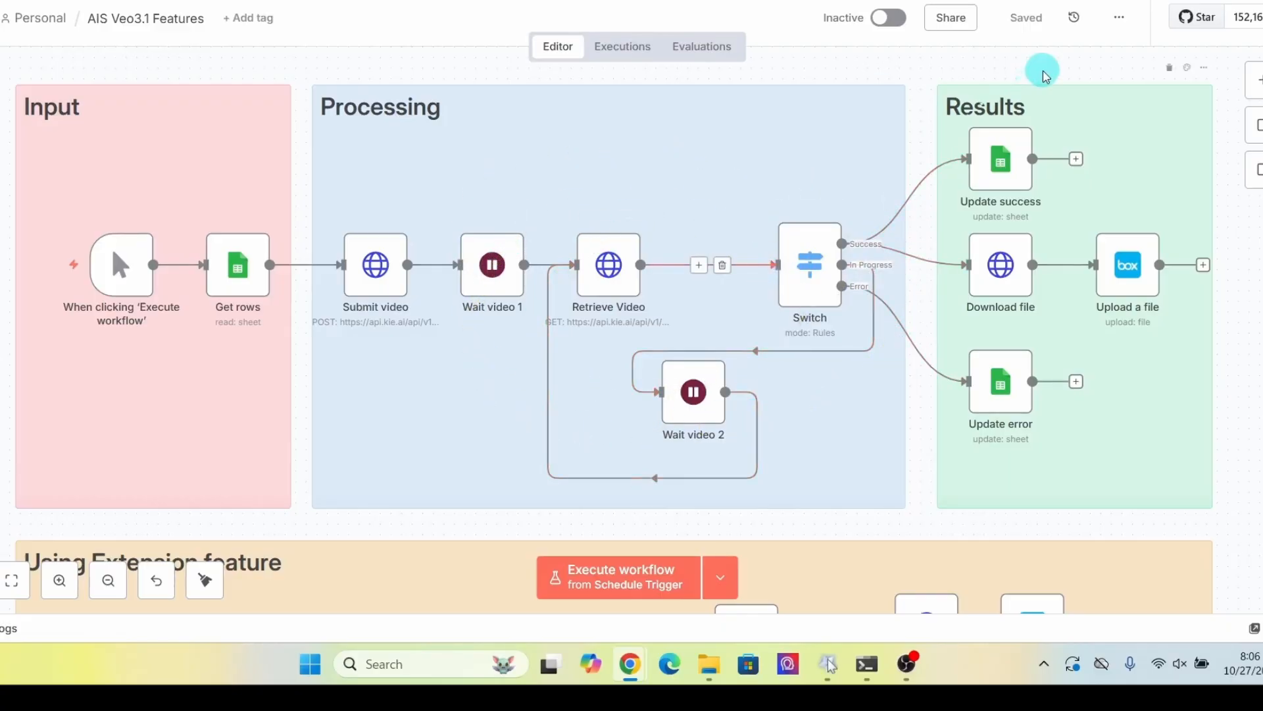
pyautogui.scroll(-5, 258, 228)
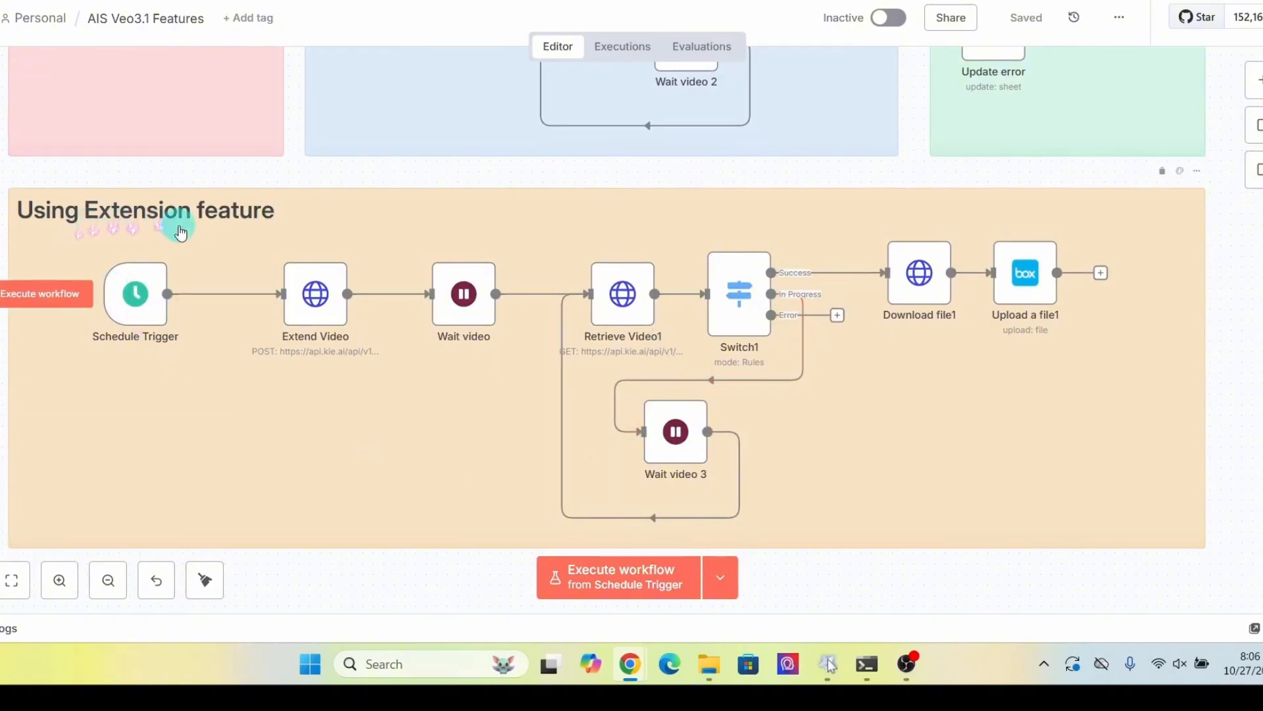
pyautogui.scroll(5, 181, 218)
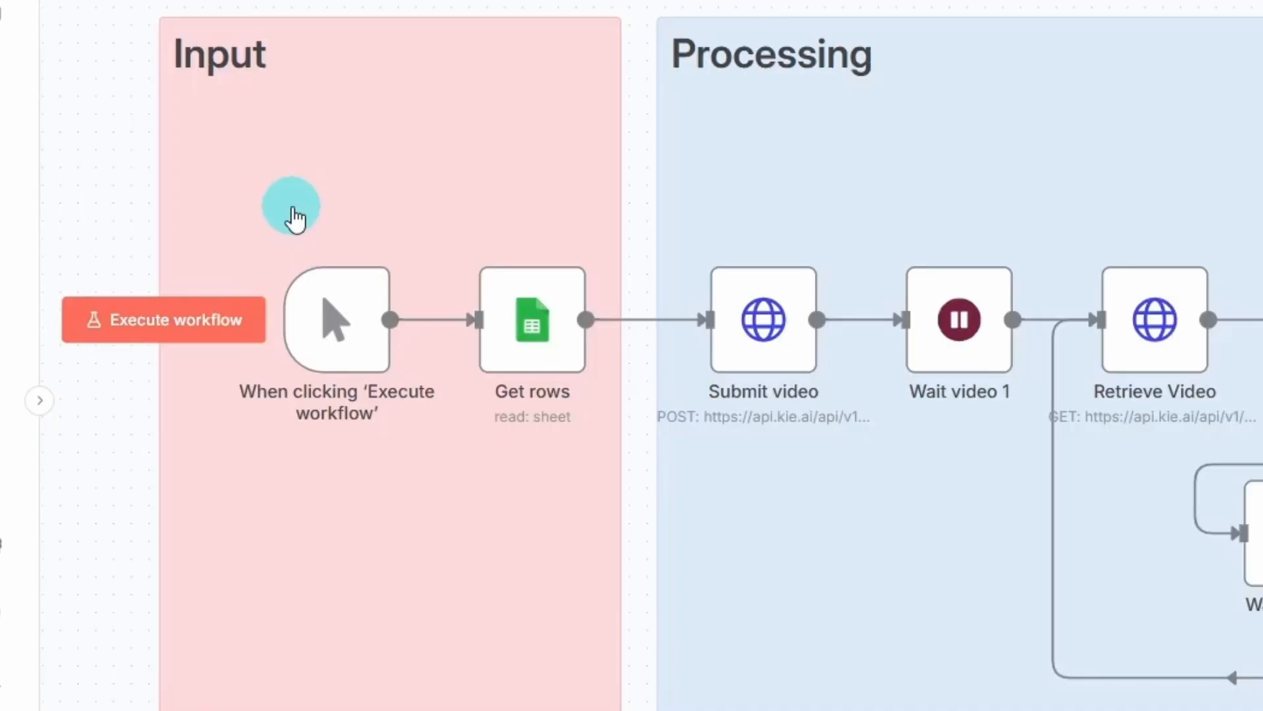
# - Review the manual trigger and the Get rows node's document, sheet and filter settings
pyautogui.moveTo(292, 249)
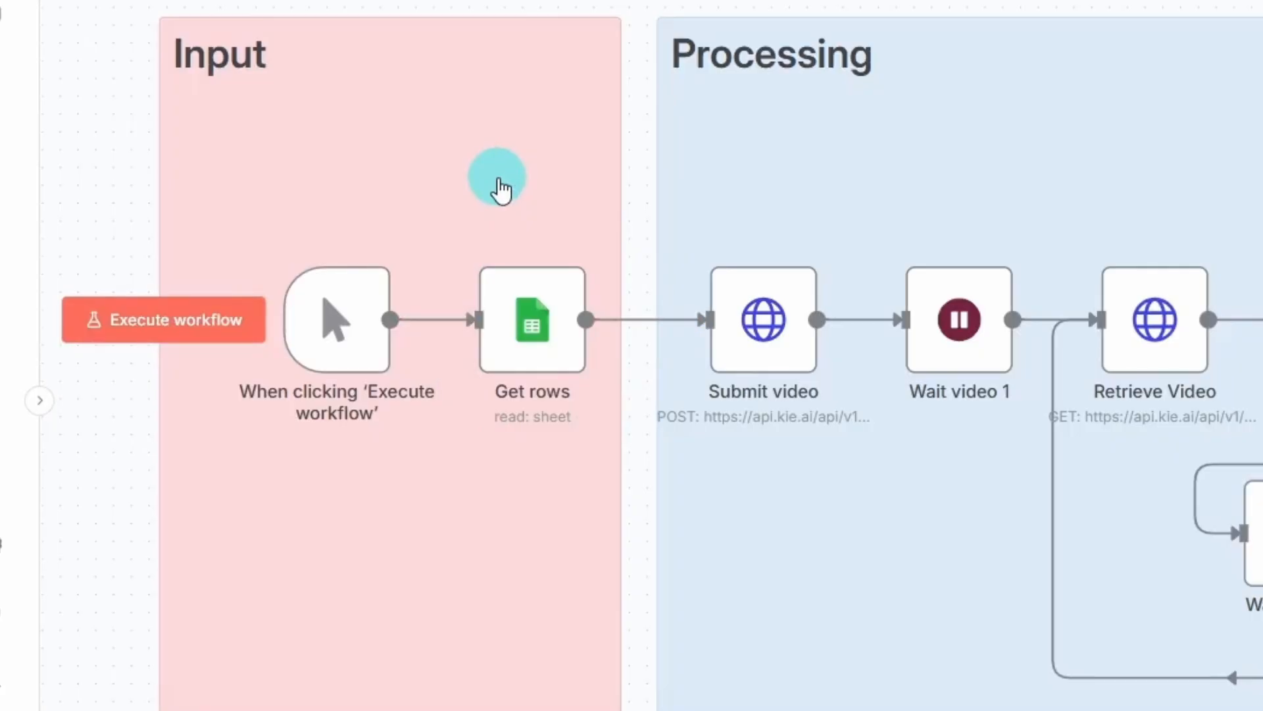
pyautogui.doubleClick(526, 312)
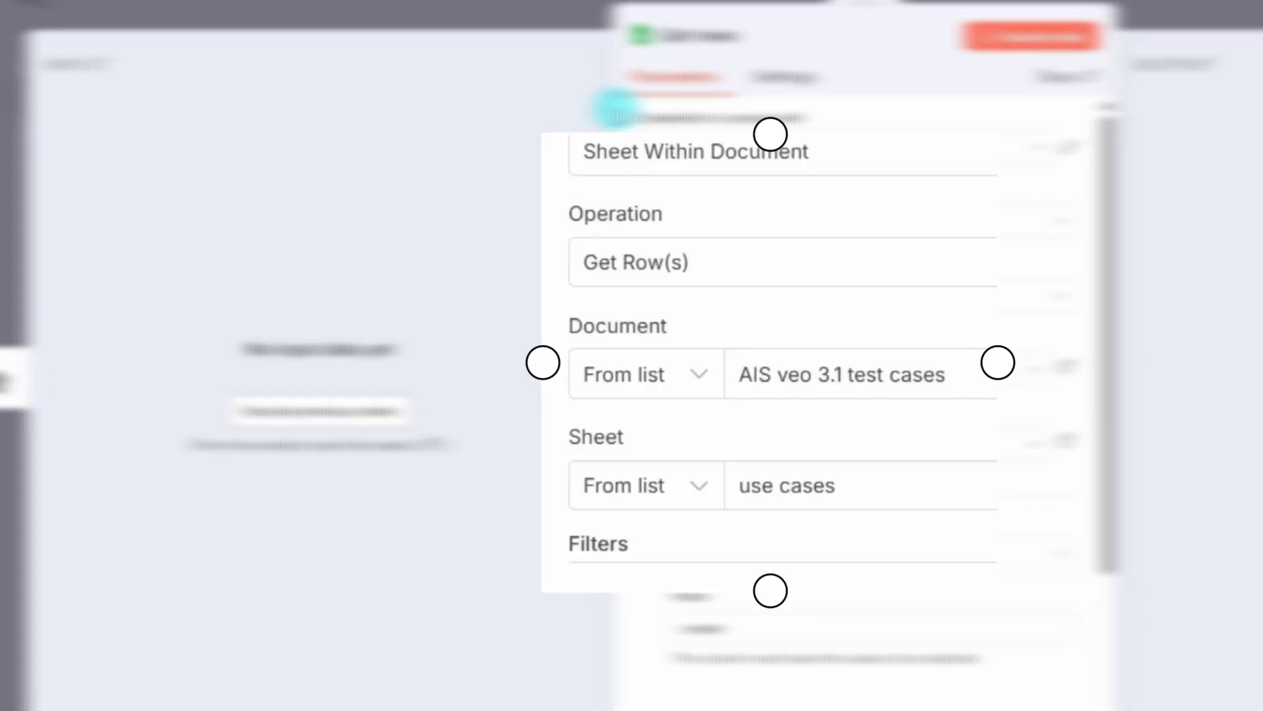
pyautogui.scroll(-3, 618, 112)
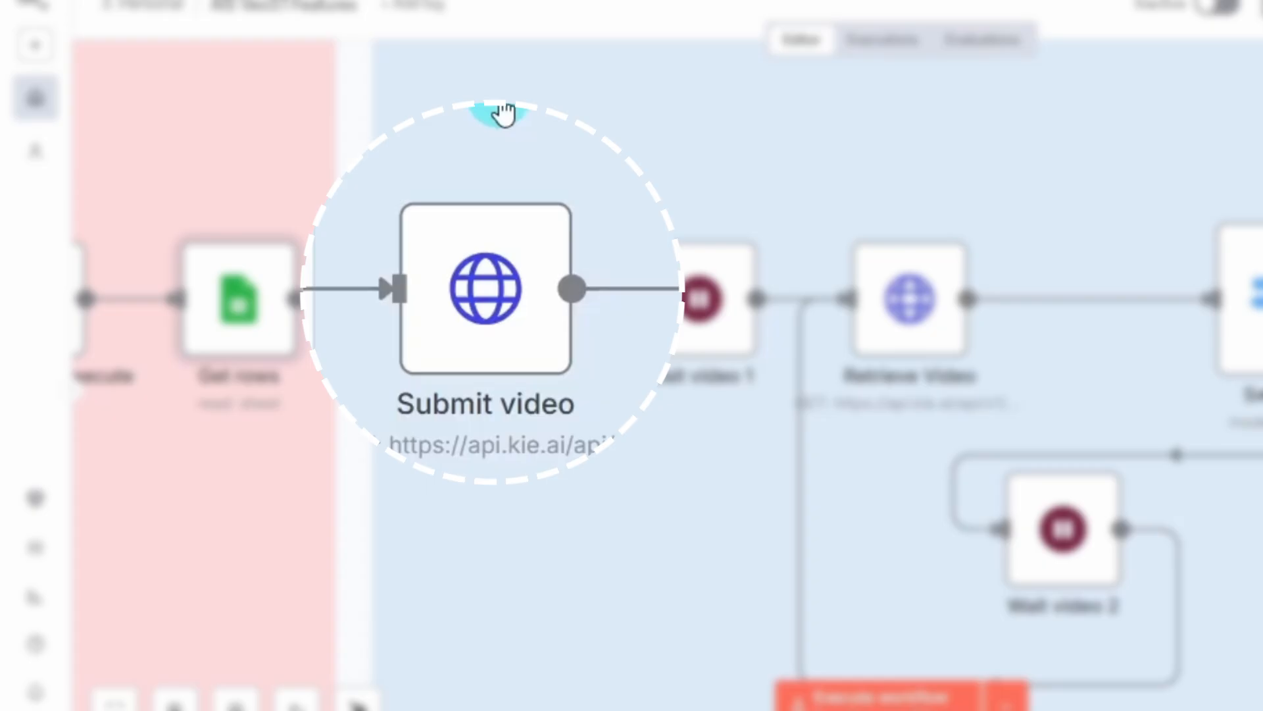
# - Open the Submit video node, and switch to the kie.ai site to open the account's API Key page
pyautogui.doubleClick(477, 306)
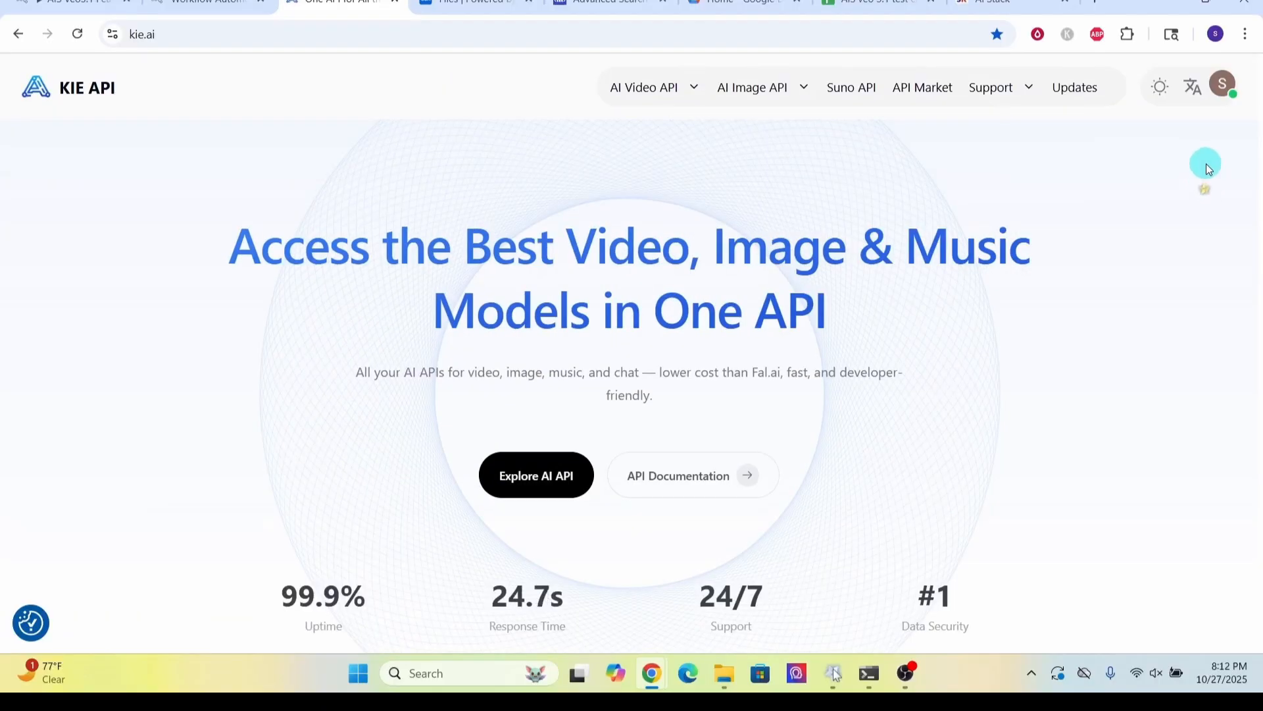
pyautogui.click(1225, 86)
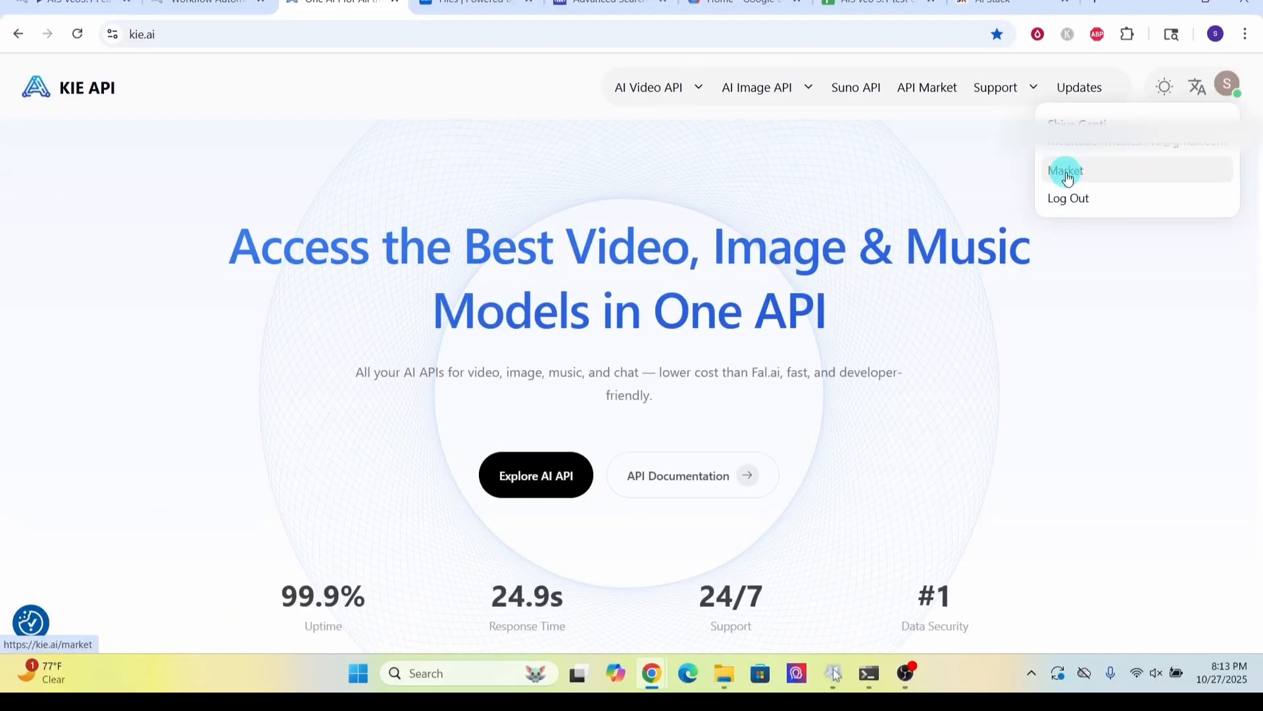
pyautogui.click(1066, 172)
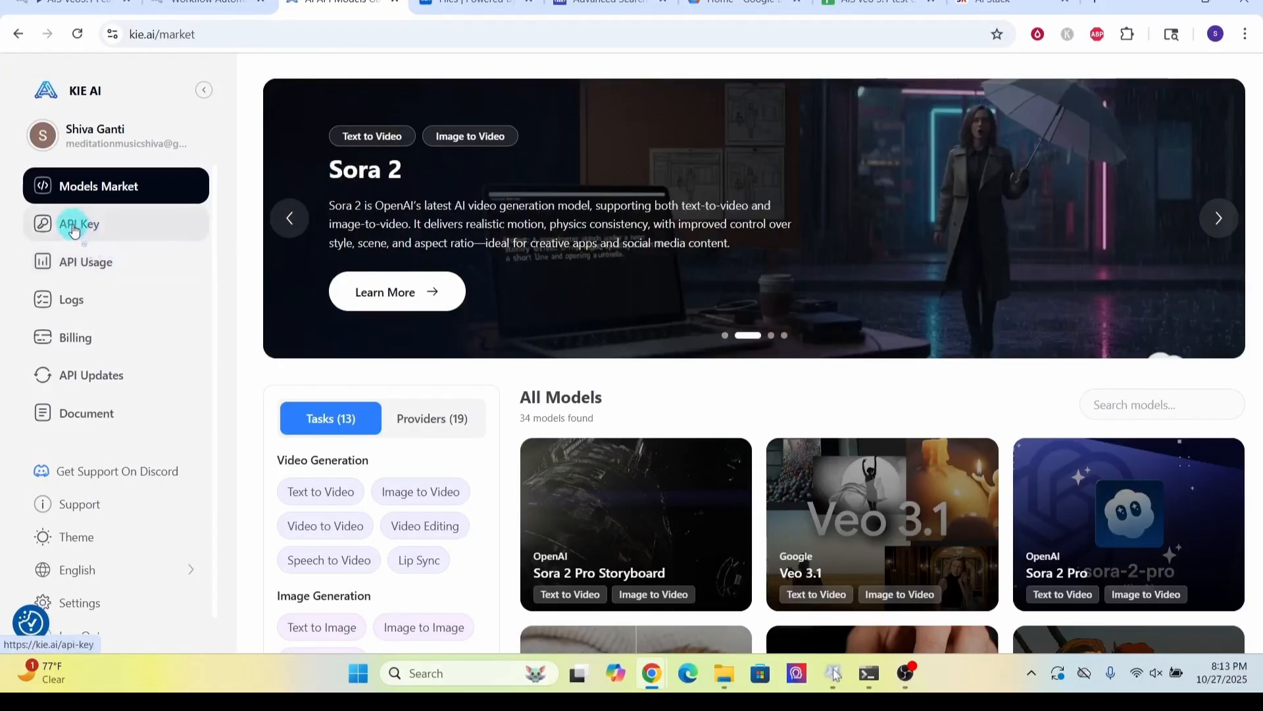
pyautogui.click(74, 227)
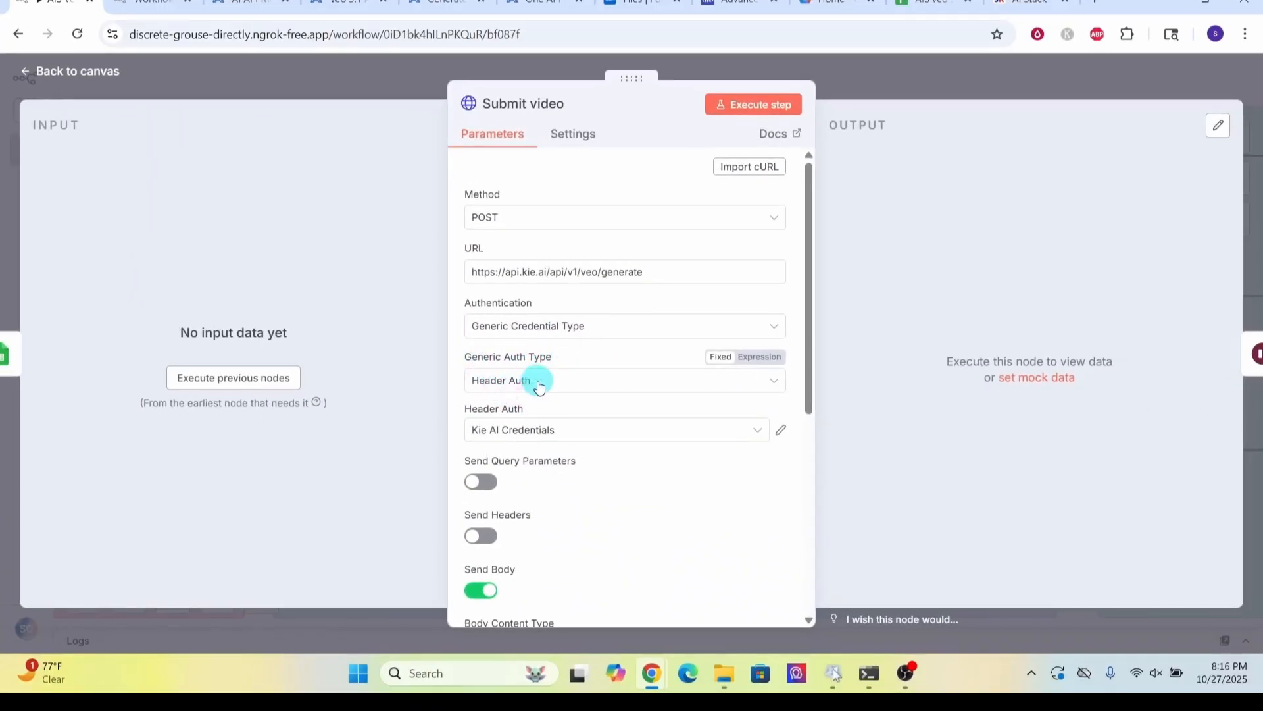
# - Create a new Header Auth credential for the Submit video node named authorization, enter the API key as its value, and save it
pyautogui.click(756, 431)
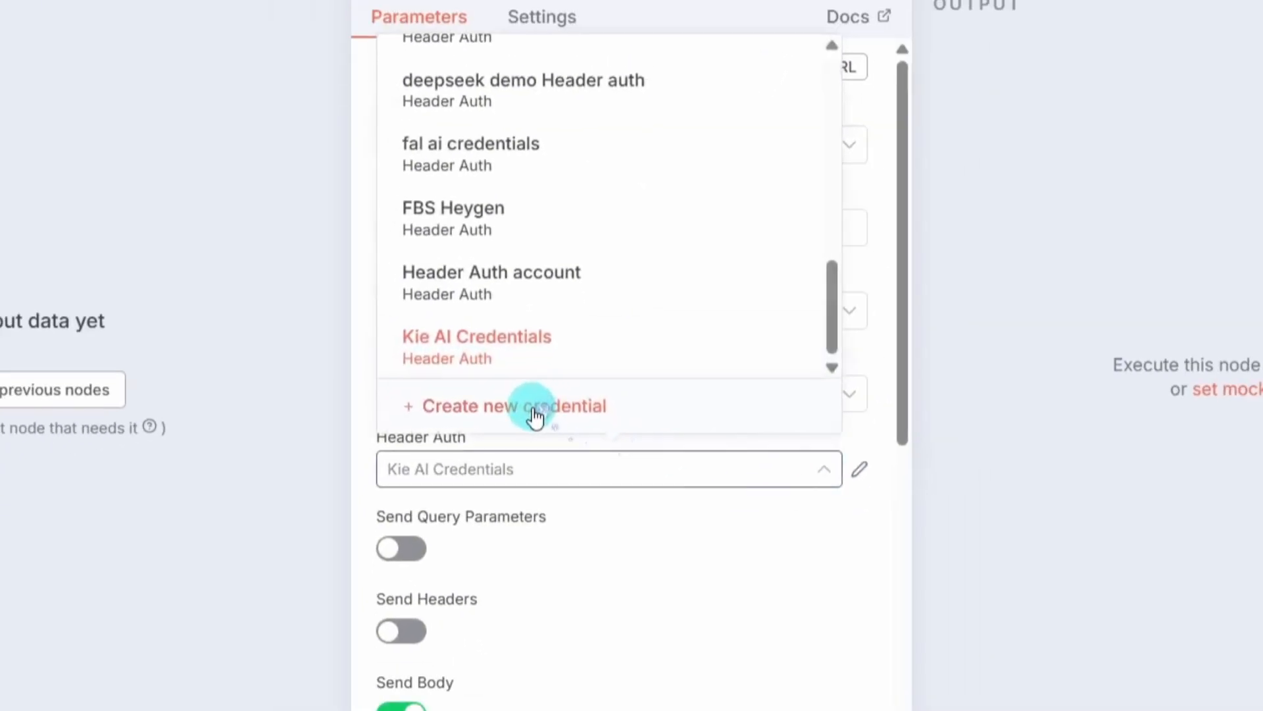
pyautogui.click(567, 389)
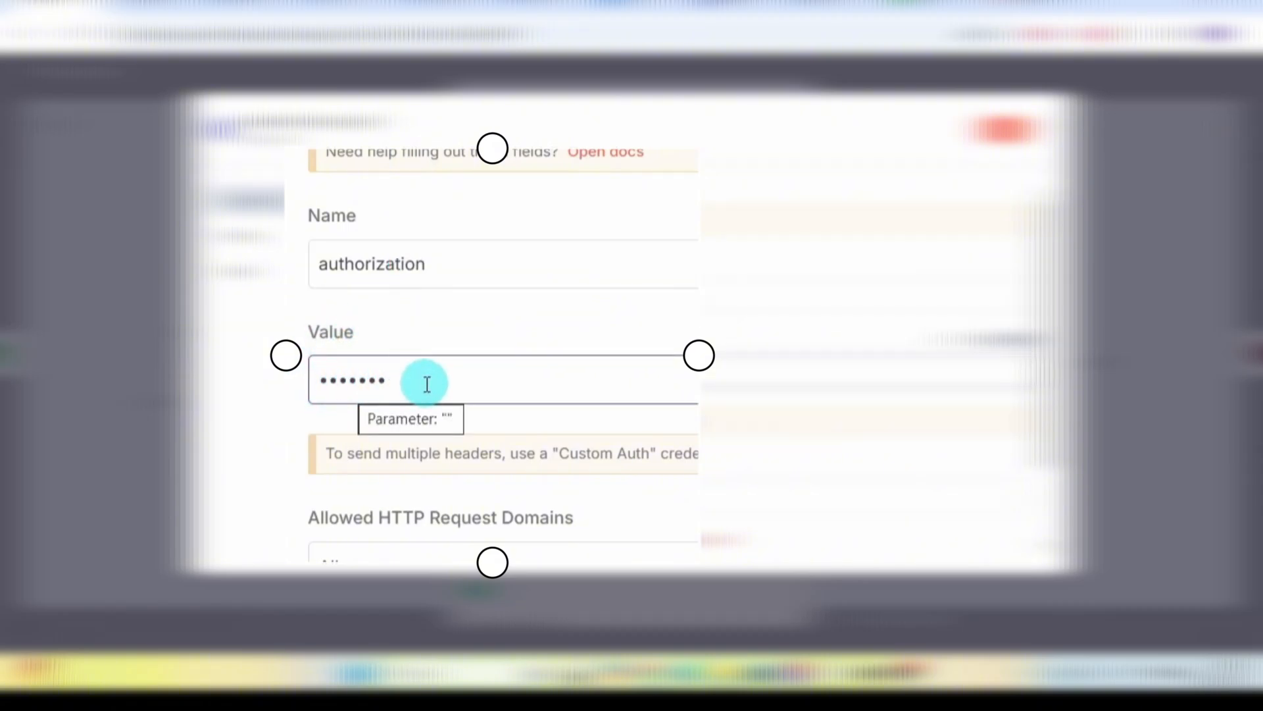
pyautogui.click(999, 129)
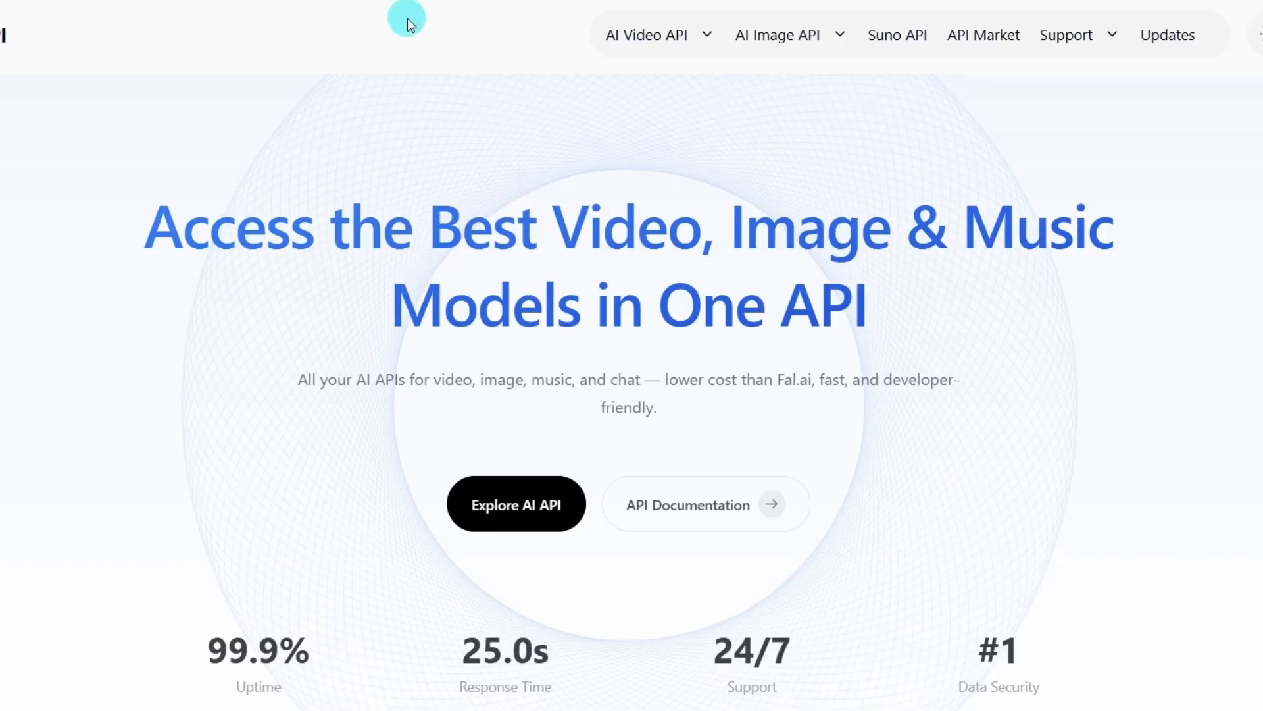
# - Open the Veo 3.1 model from kie.ai's API Market and examine its playground's generation types, models, prompt and ratio options
pyautogui.click(985, 36)
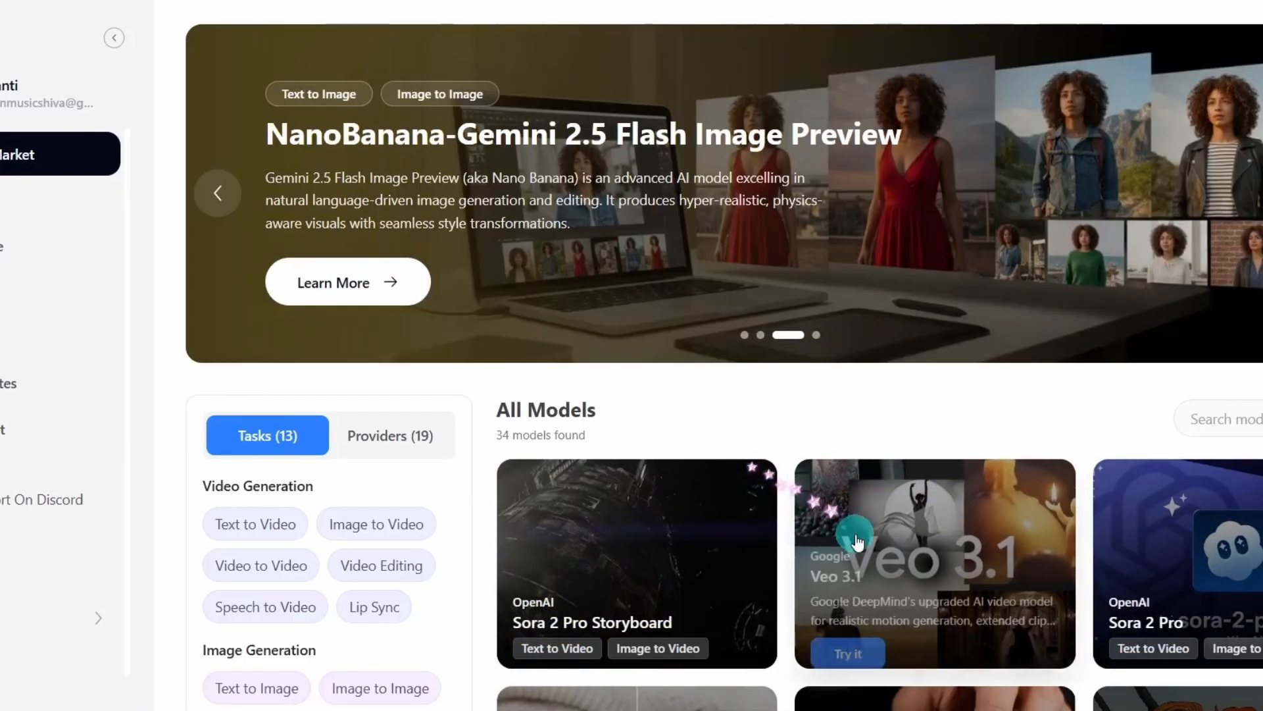
pyautogui.click(896, 566)
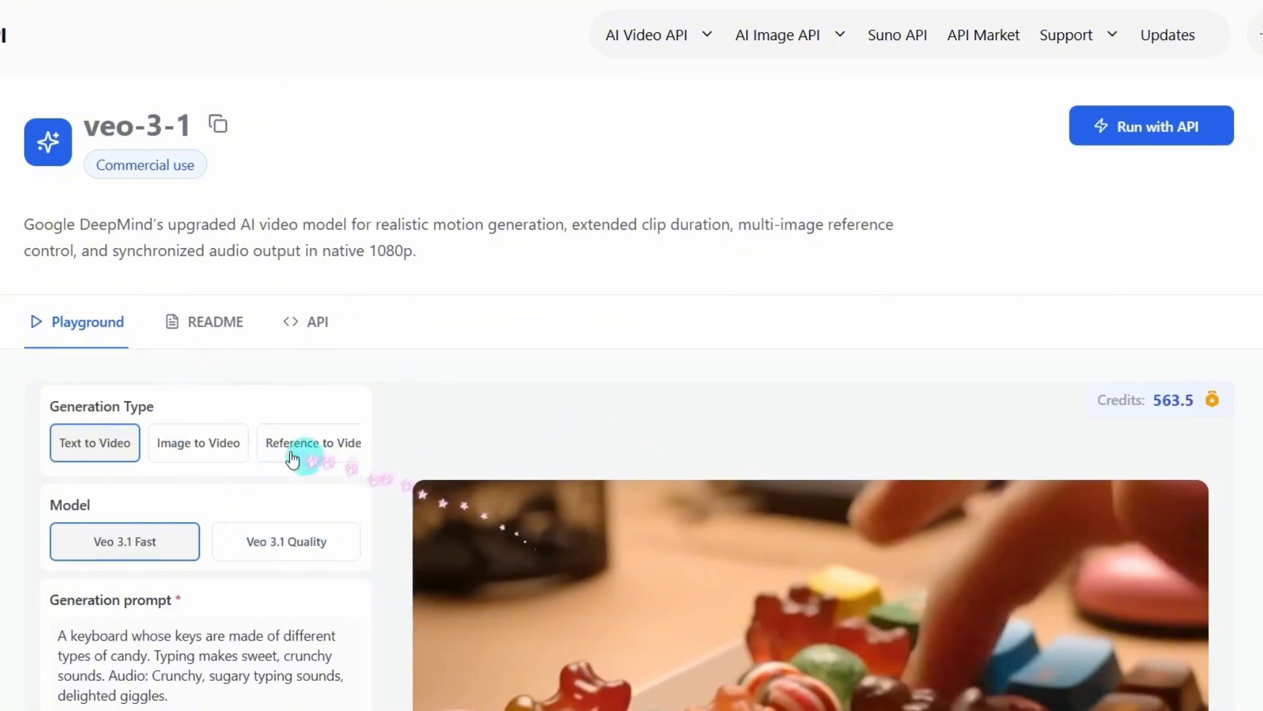
pyautogui.scroll(-5, 341, 428)
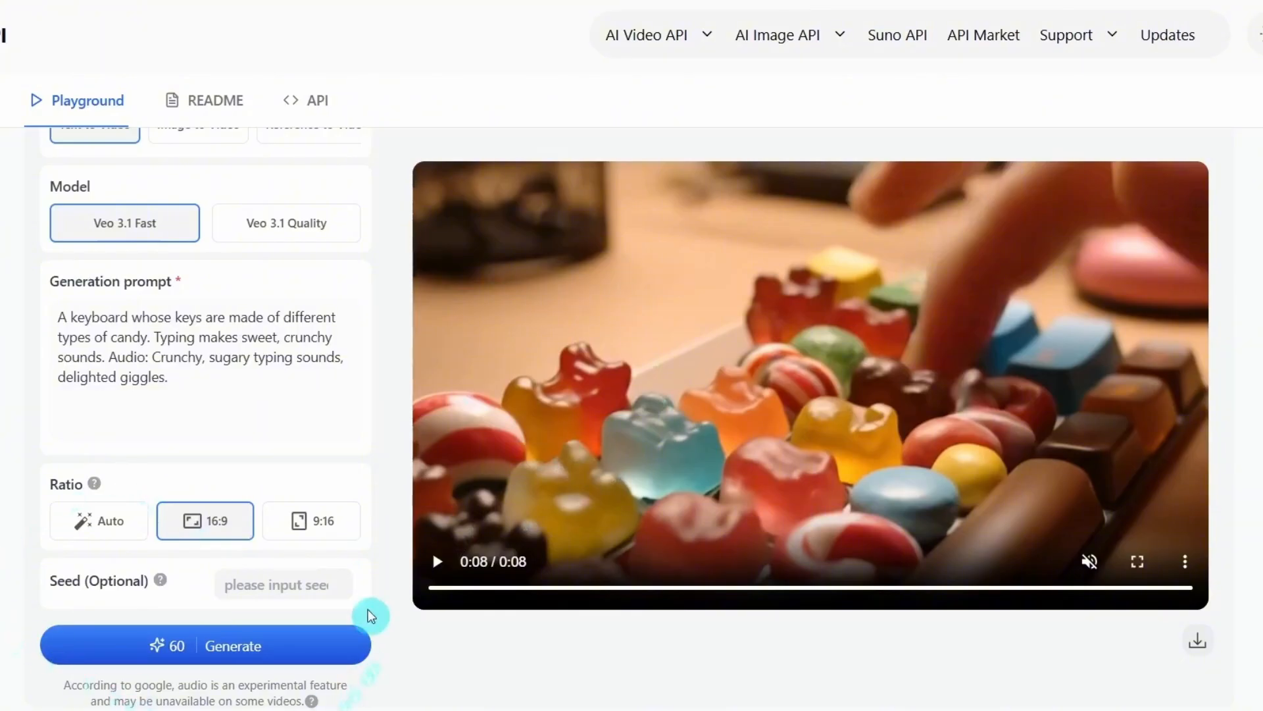
pyautogui.scroll(5, 198, 691)
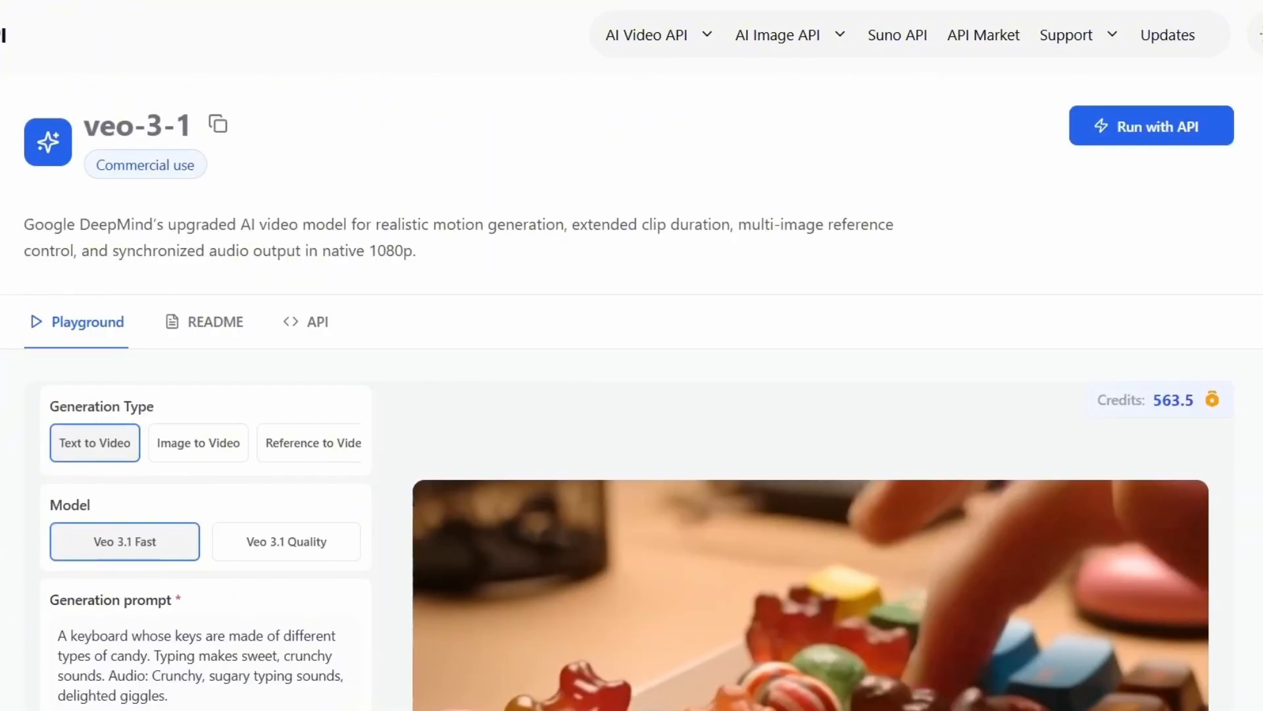
# - Read the Veo 3.1 video generation API documentation and open the Get Veo3.1 Video Details page
pyautogui.click(316, 326)
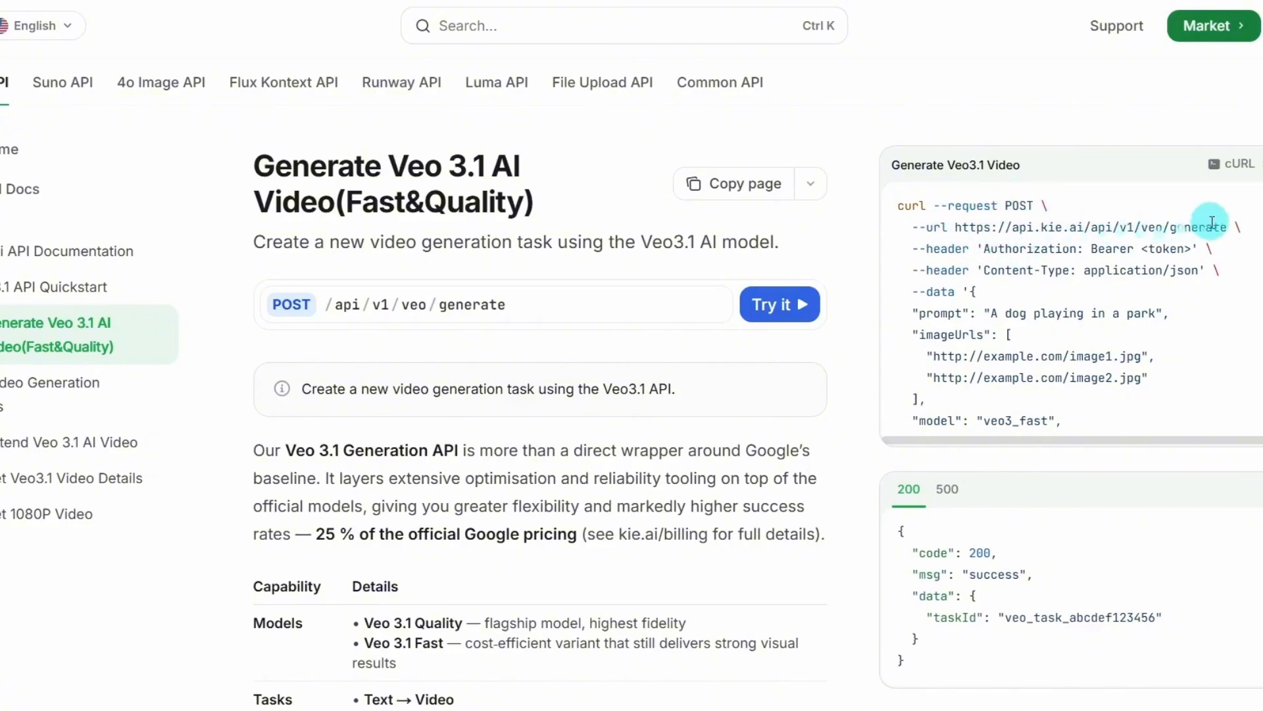
pyautogui.scroll(-4, 282, 163)
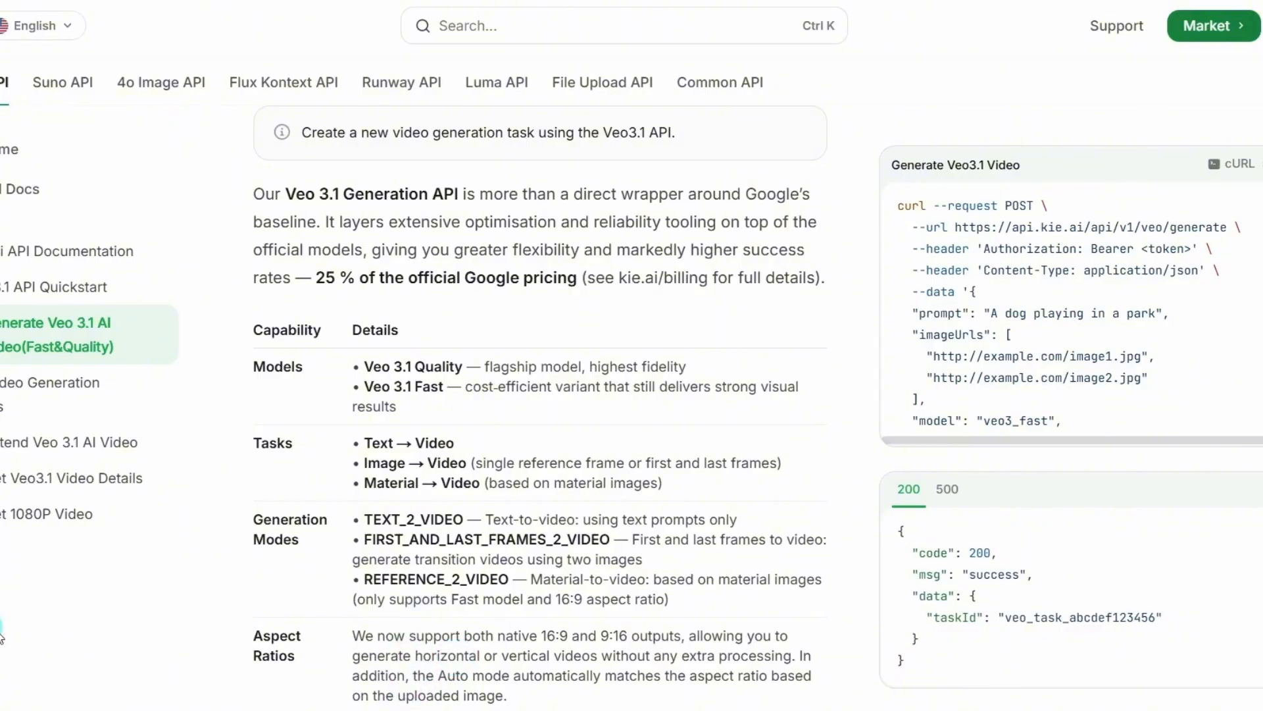
pyautogui.click(94, 485)
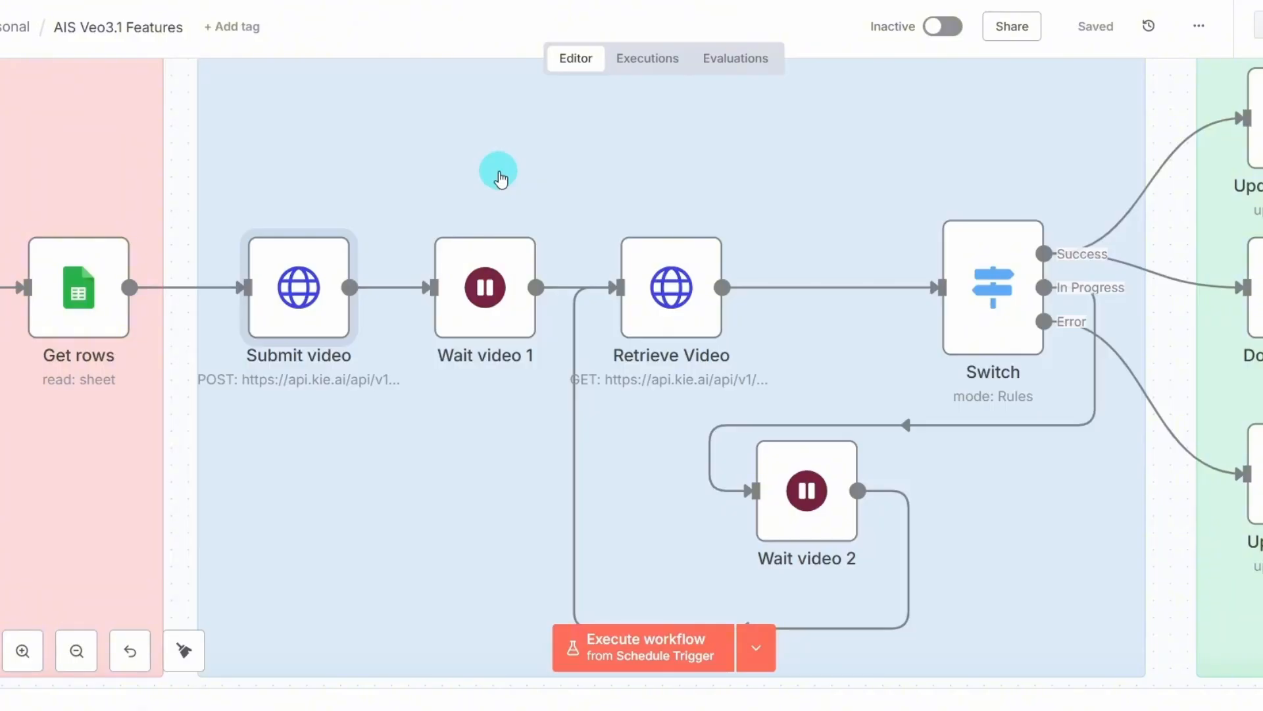
# - Review the Retrieve Video node's request and query parameters, and the Switch node's rules with the retry loop
pyautogui.moveTo(492, 214)
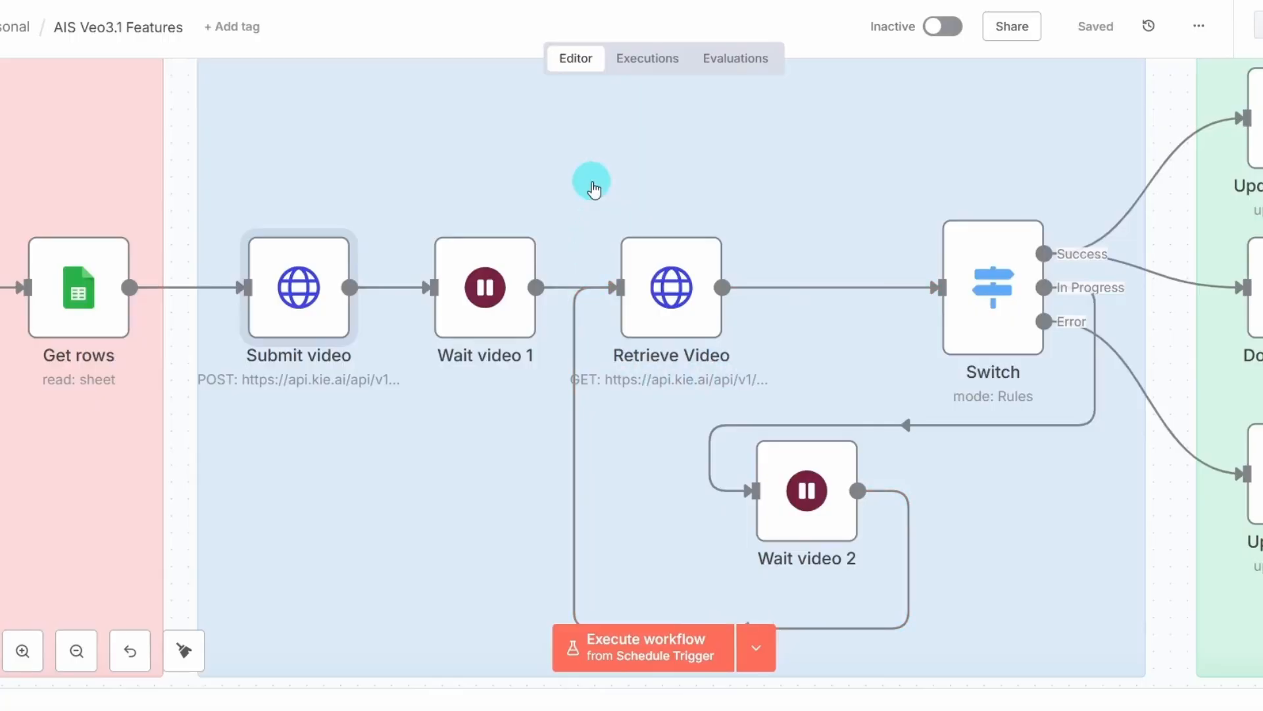
pyautogui.doubleClick(653, 286)
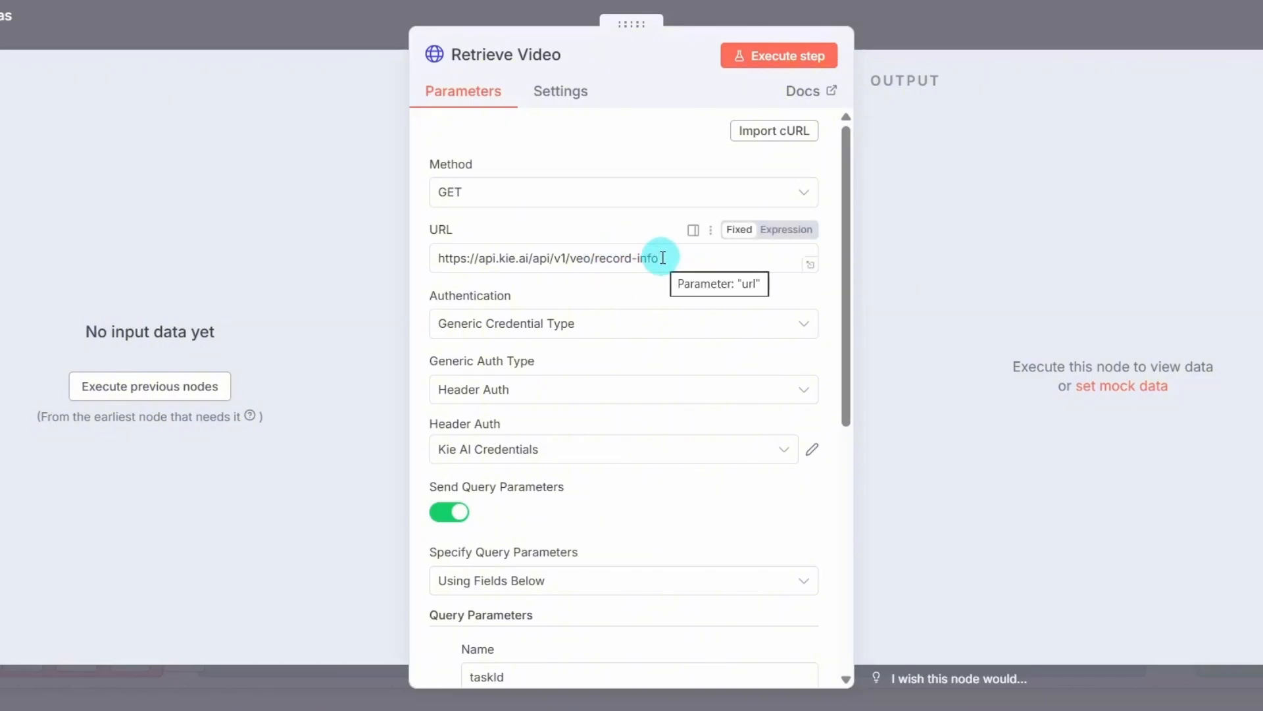
pyautogui.scroll(-5, 663, 257)
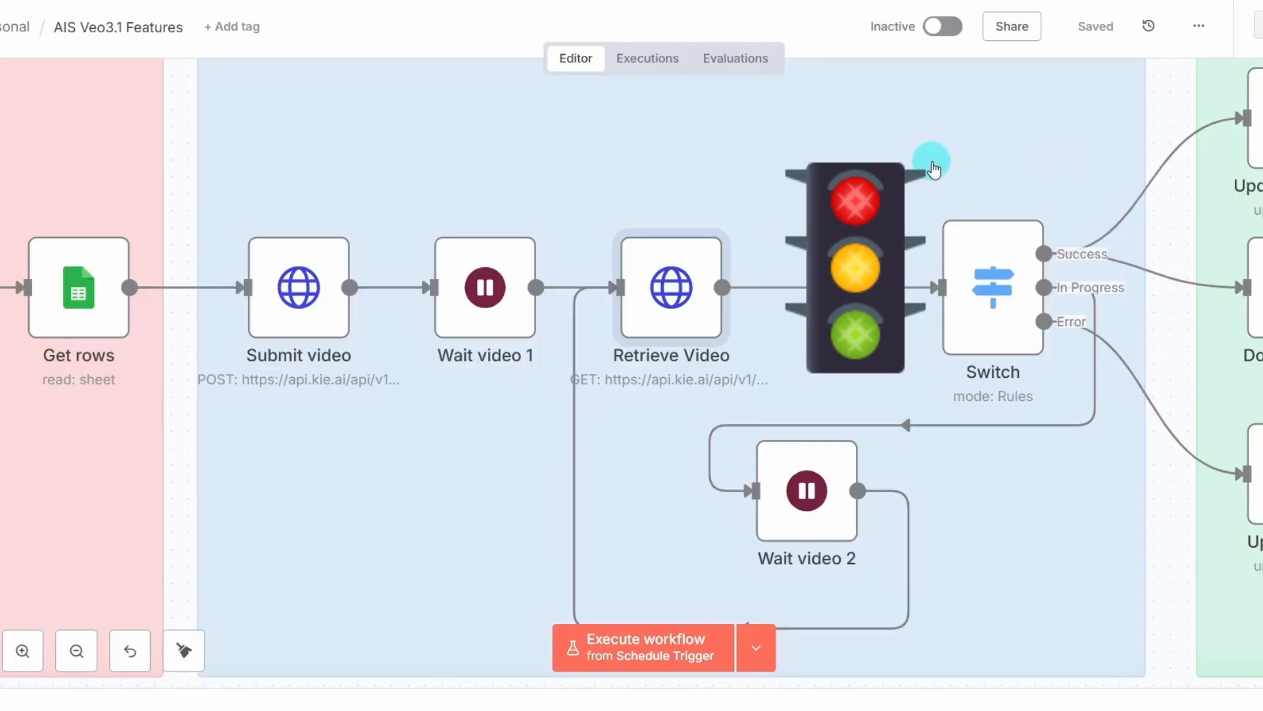
pyautogui.doubleClick(998, 290)
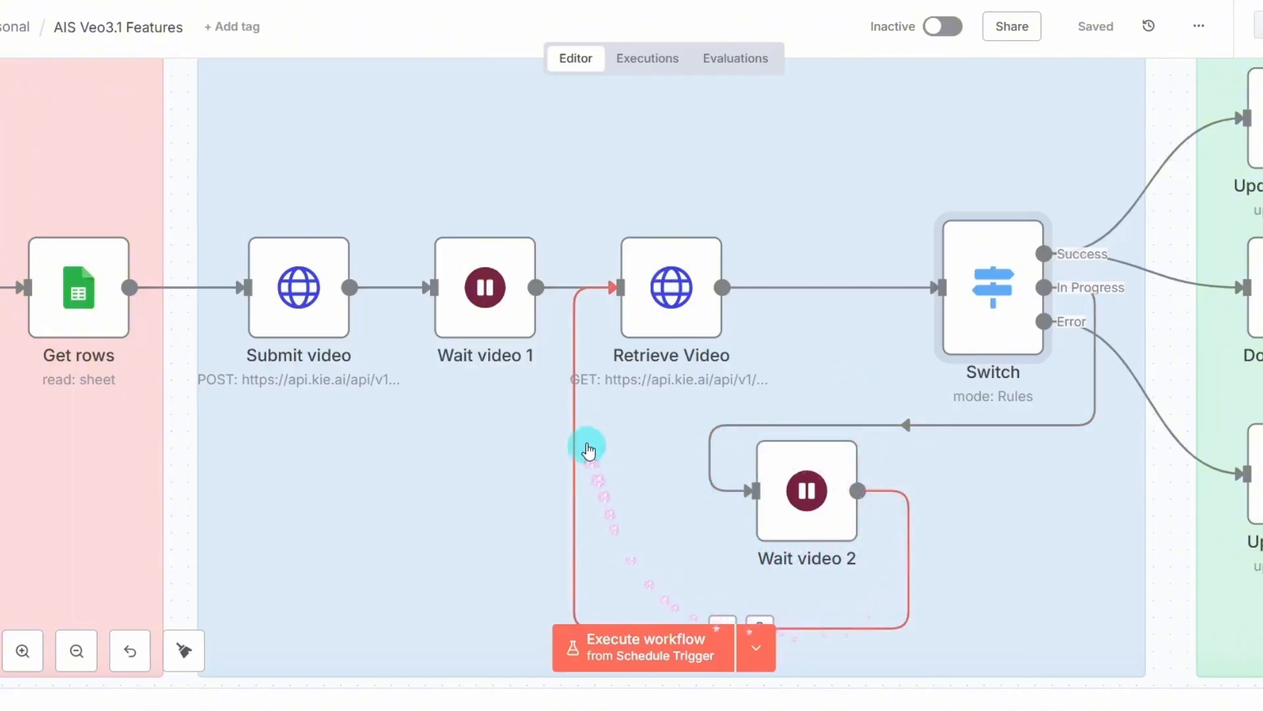
pyautogui.moveTo(616, 281)
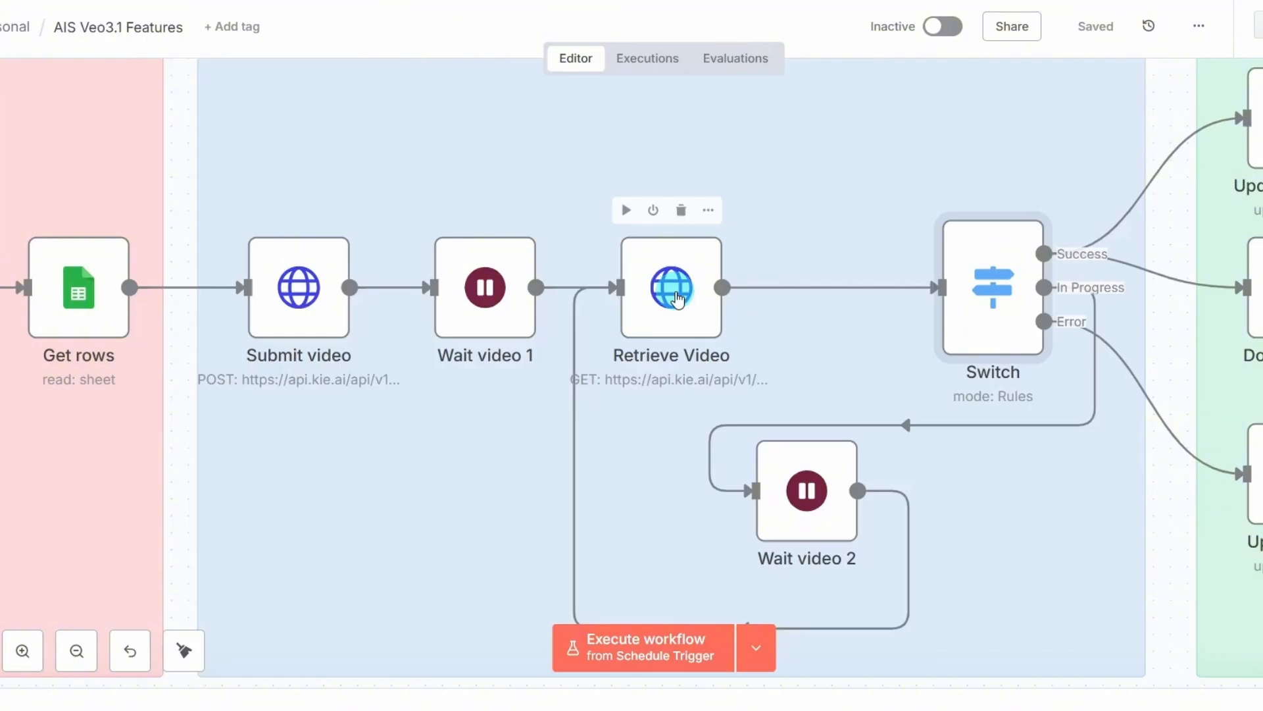
# - Review the Update success node's column mapping and the Download file node's request settings in the Results section
pyautogui.hscroll(10, 677, 300)
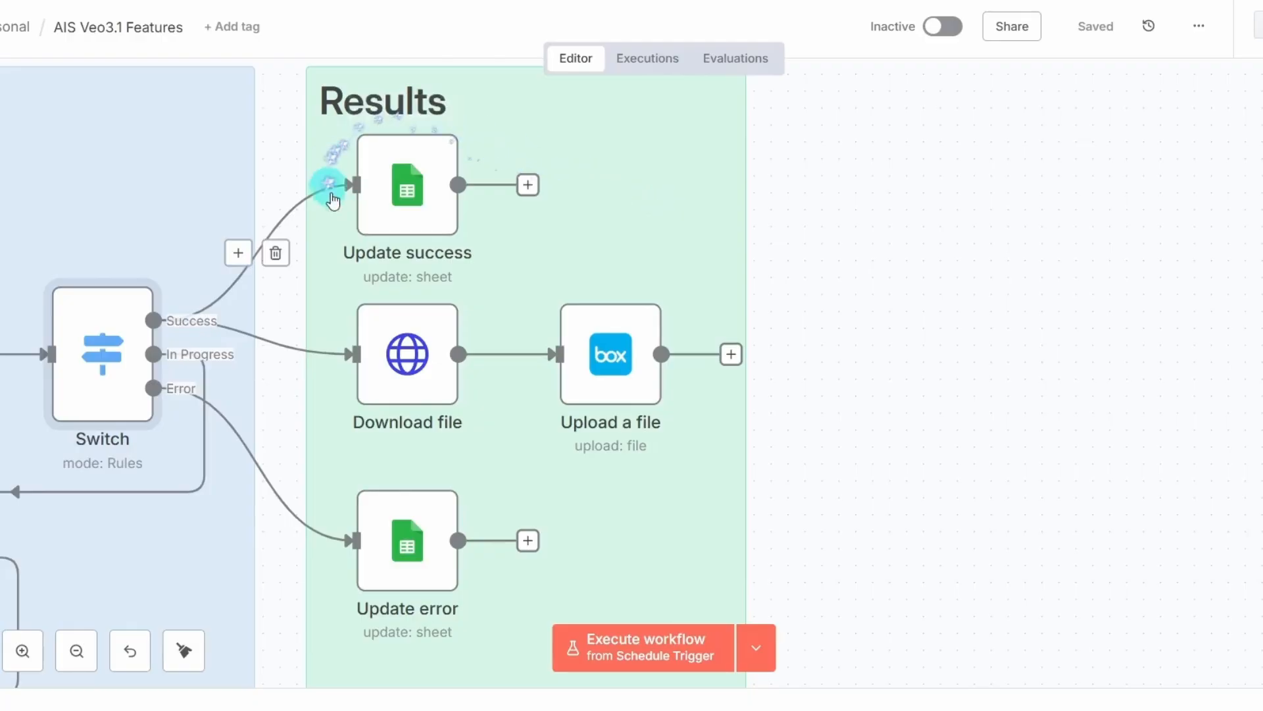
pyautogui.moveTo(384, 170)
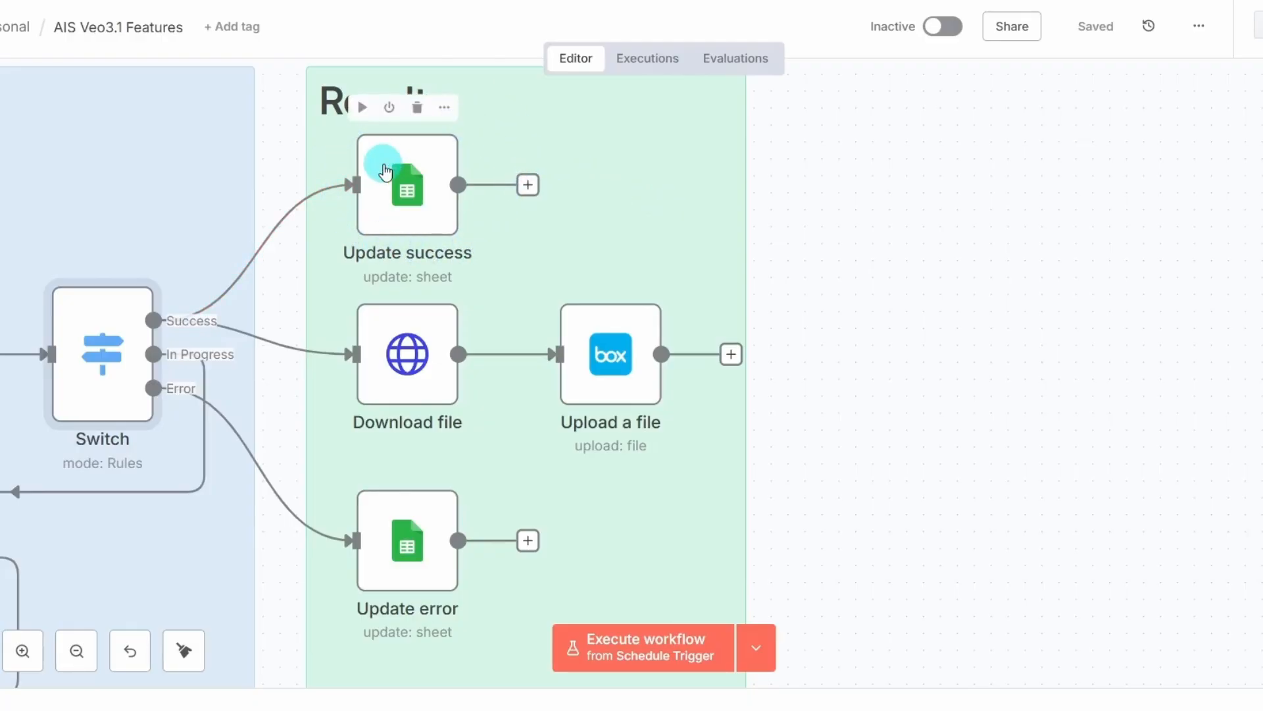
pyautogui.doubleClick(397, 196)
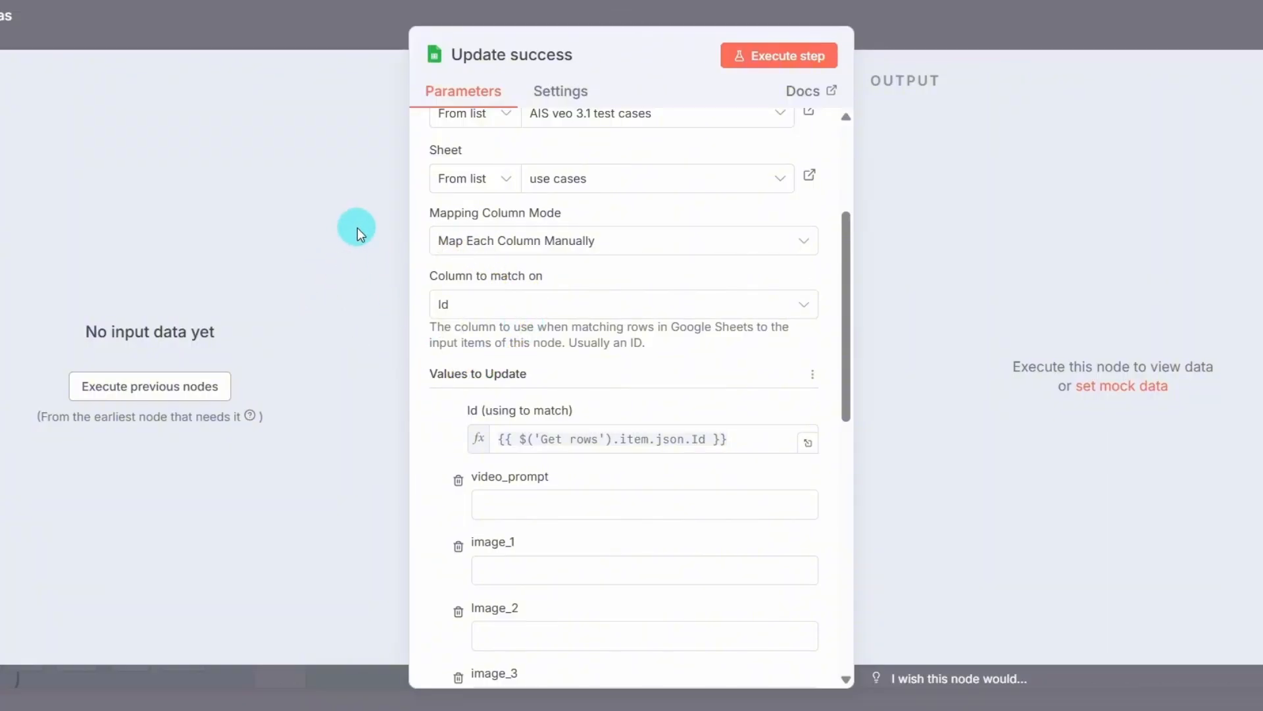
pyautogui.scroll(-8, 456, 550)
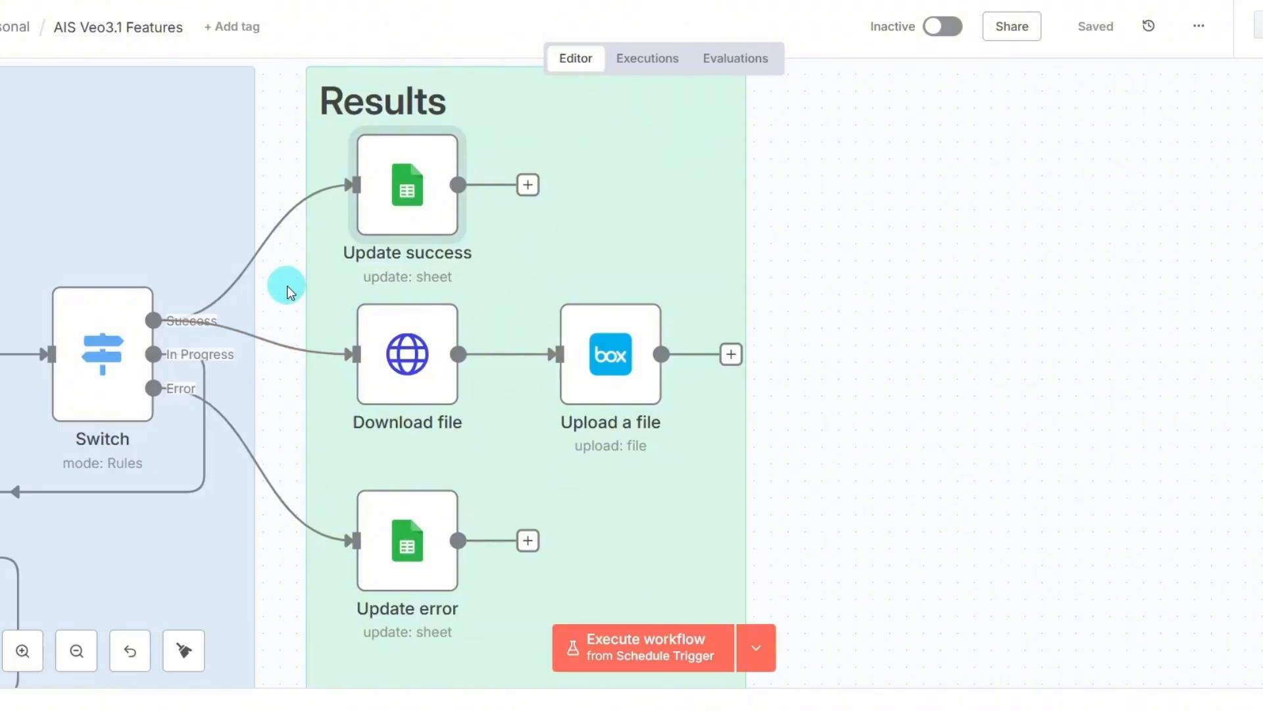
pyautogui.doubleClick(398, 351)
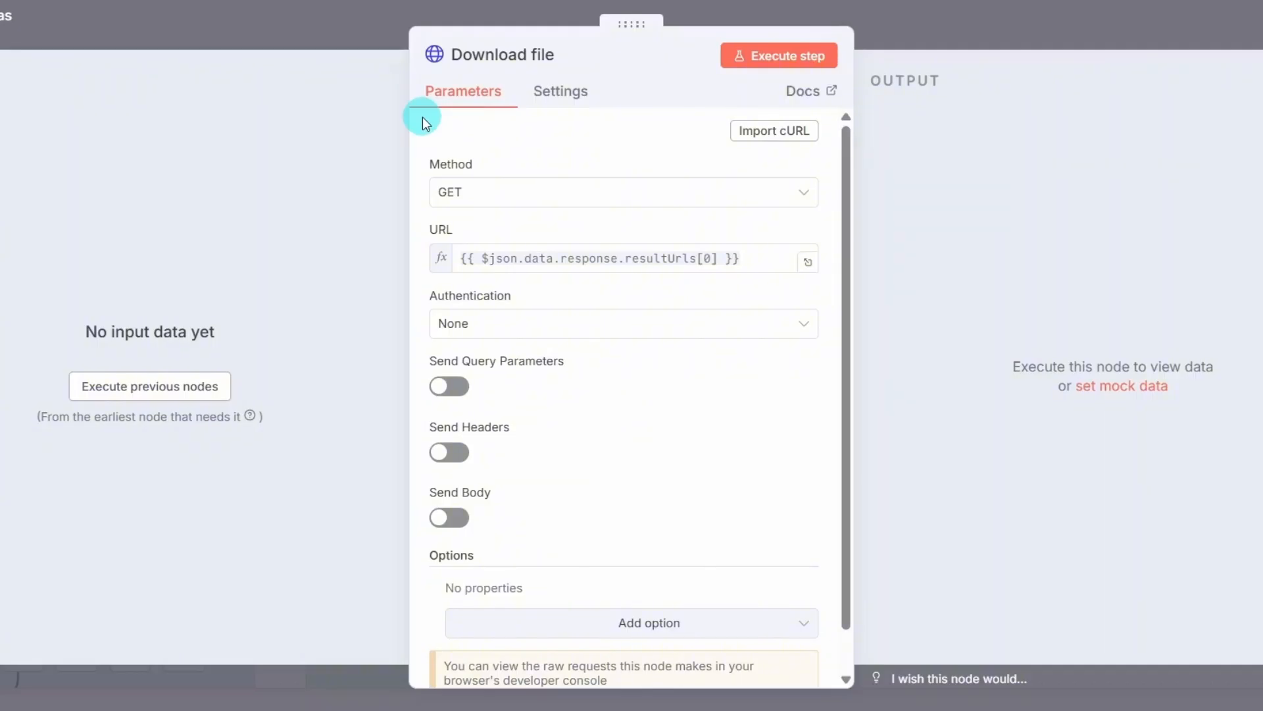
pyautogui.press('Escape')
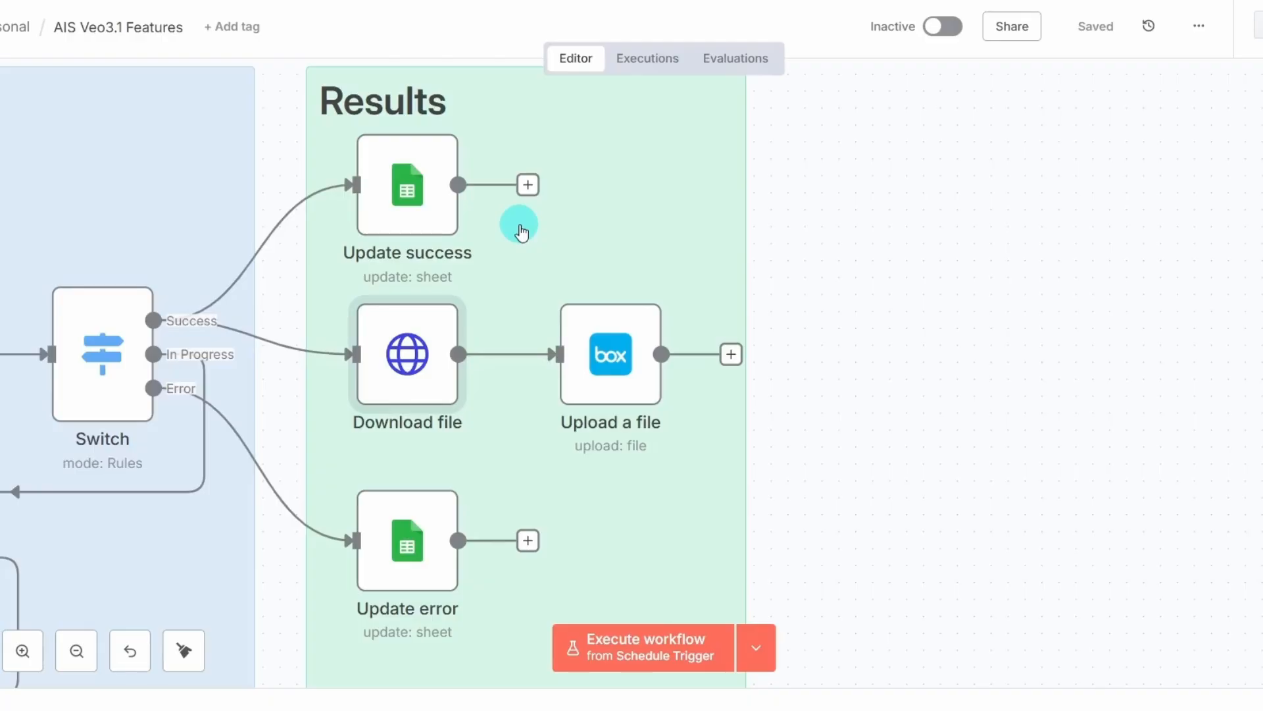
# - Open the Upload a file node and Box's Dev Console, and review the Client ID and Client Secret fields of a new Box OAuth2 credential
pyautogui.doubleClick(611, 354)
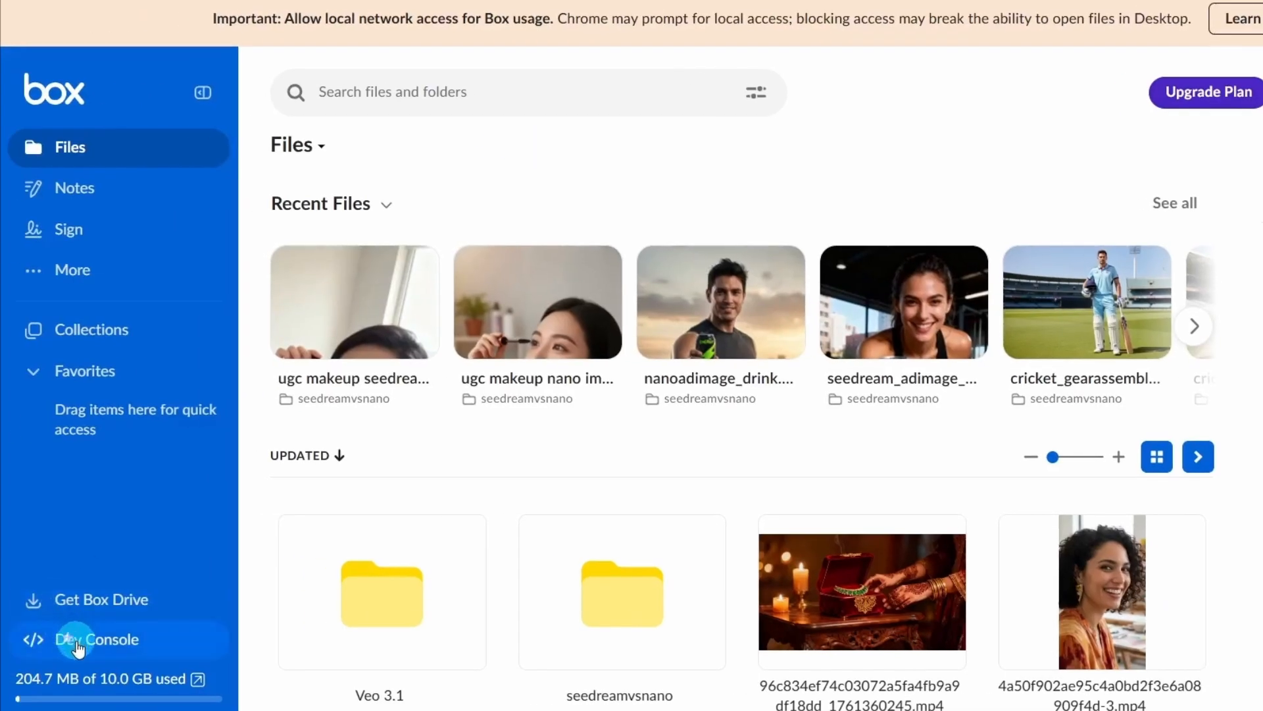
pyautogui.click(78, 642)
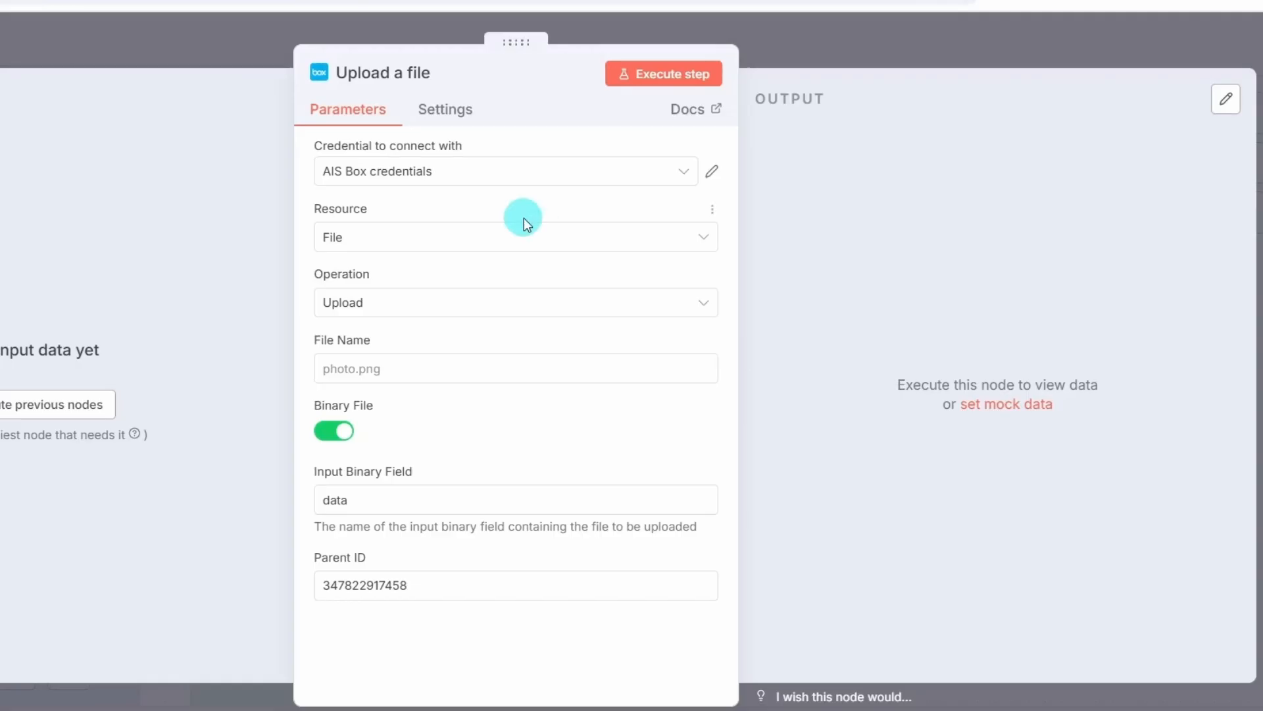
pyautogui.click(683, 175)
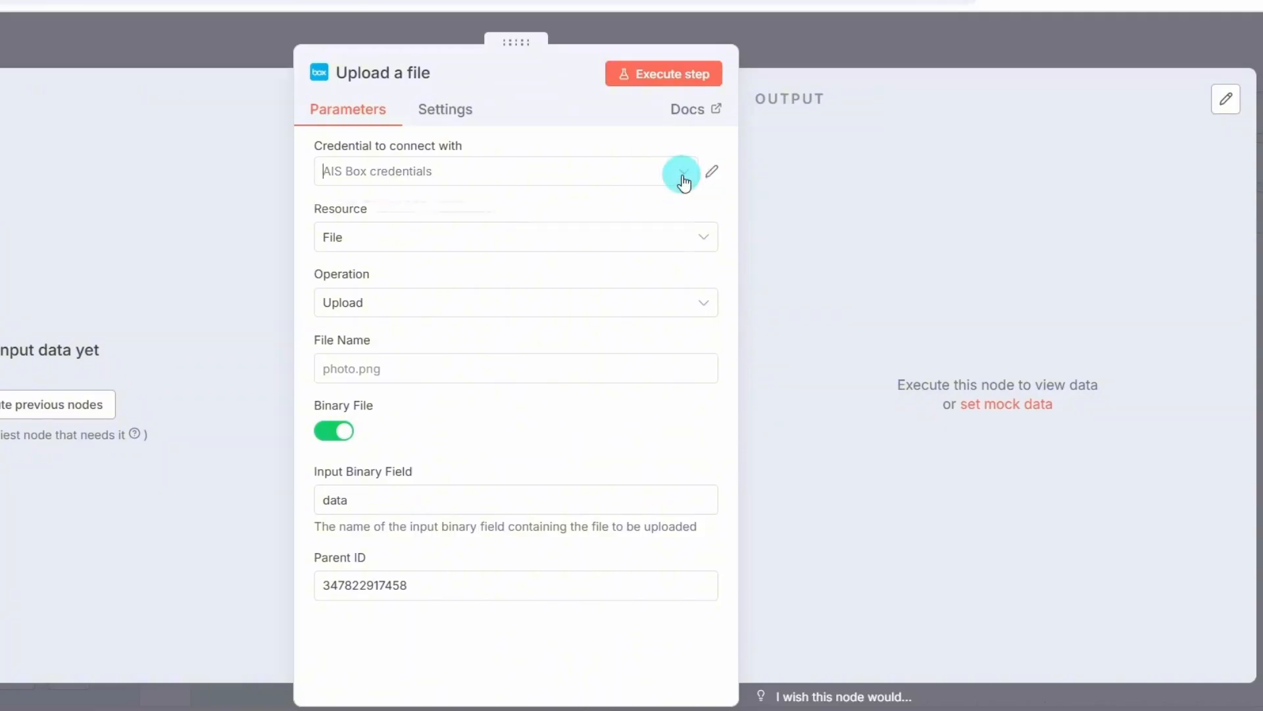
pyautogui.click(418, 283)
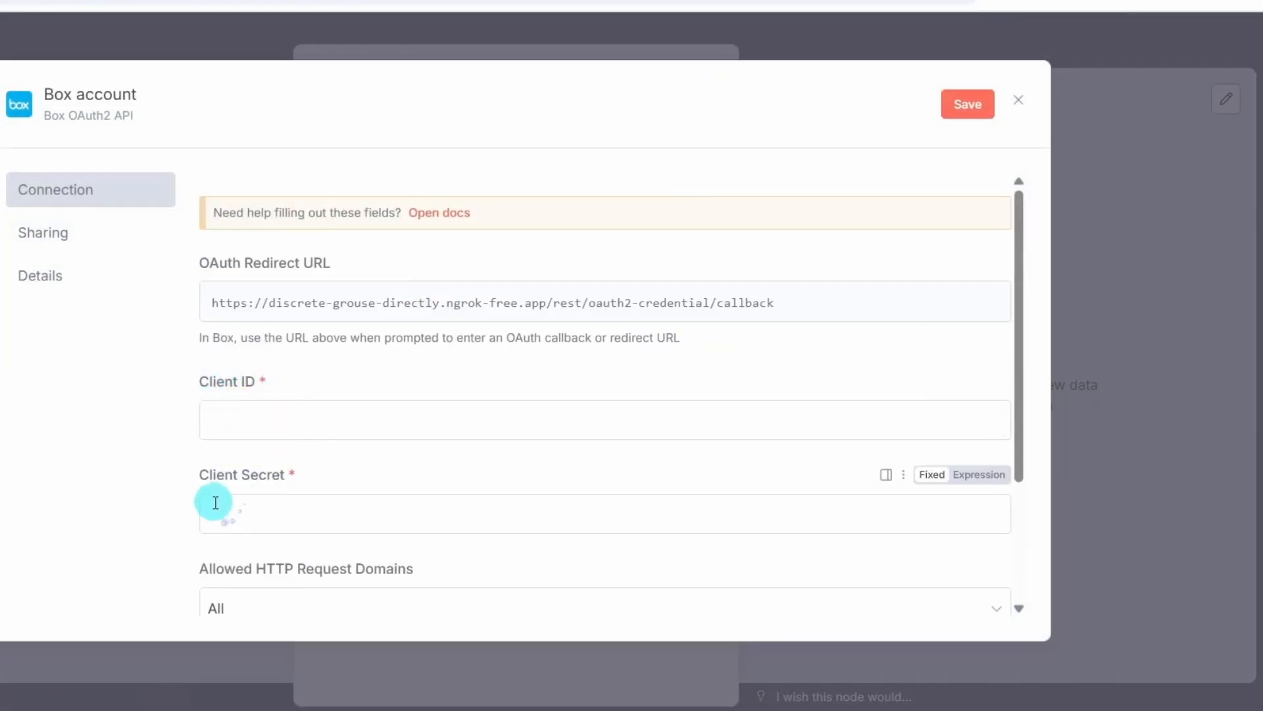
pyautogui.click(257, 503)
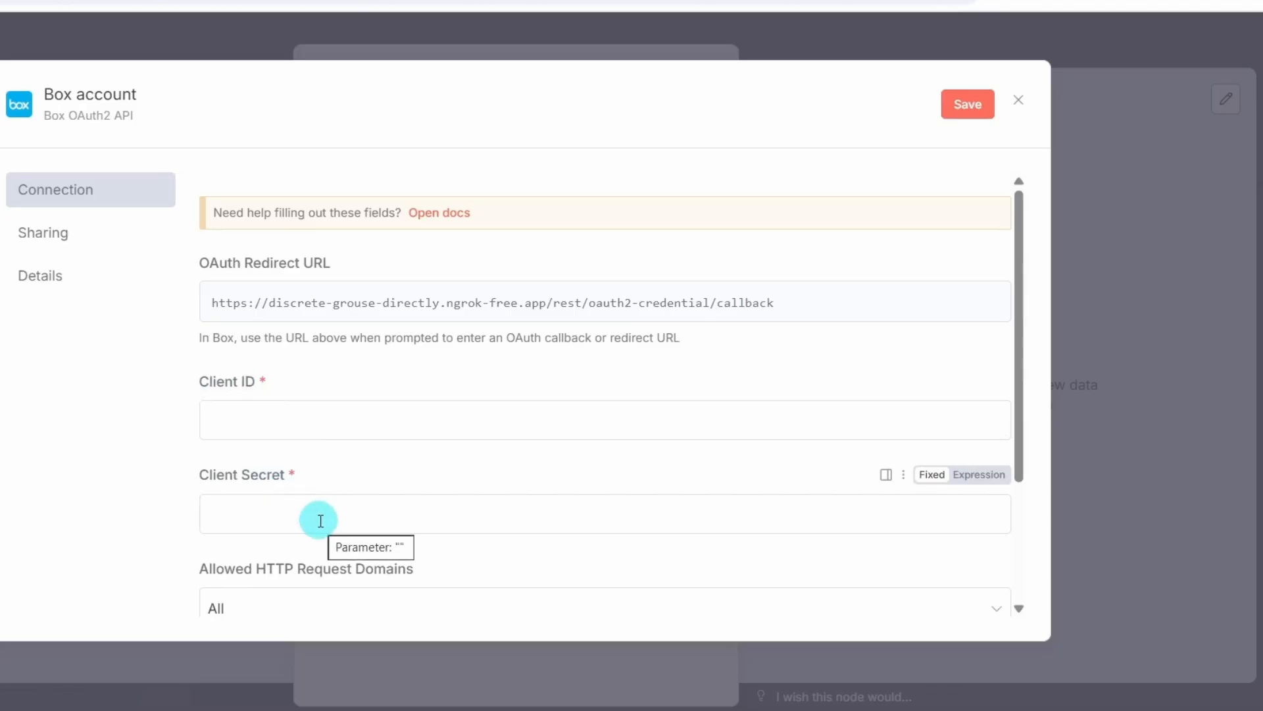
pyautogui.click(966, 105)
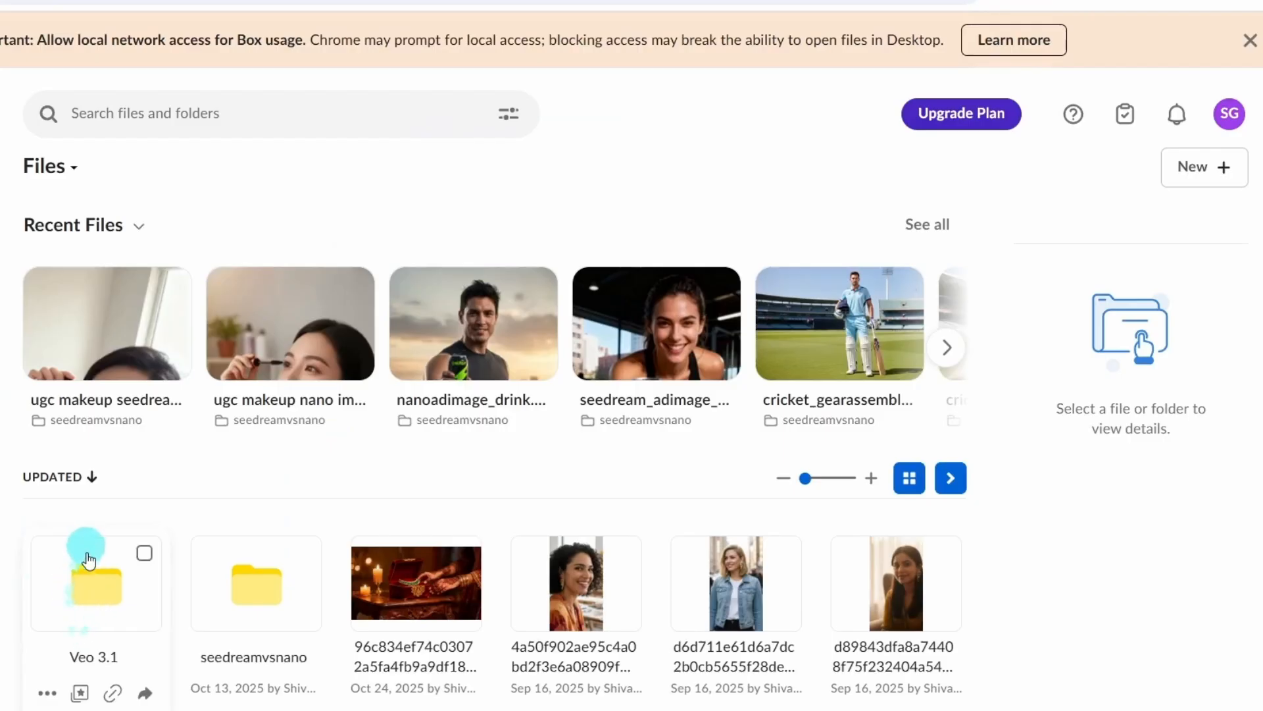
# - Check the Veo 3.1 folder's ID in Box against the upload node's Parent ID, and open the Update error node for review
pyautogui.click(95, 602)
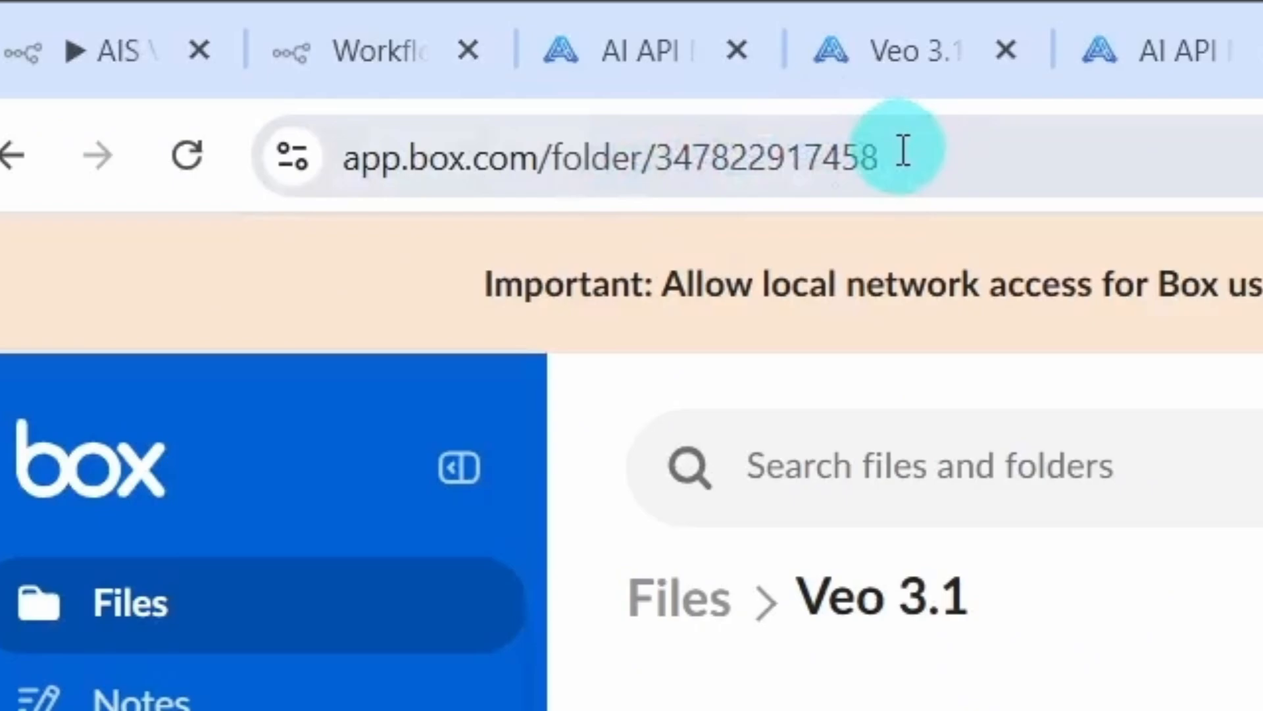
pyautogui.click(81, 57)
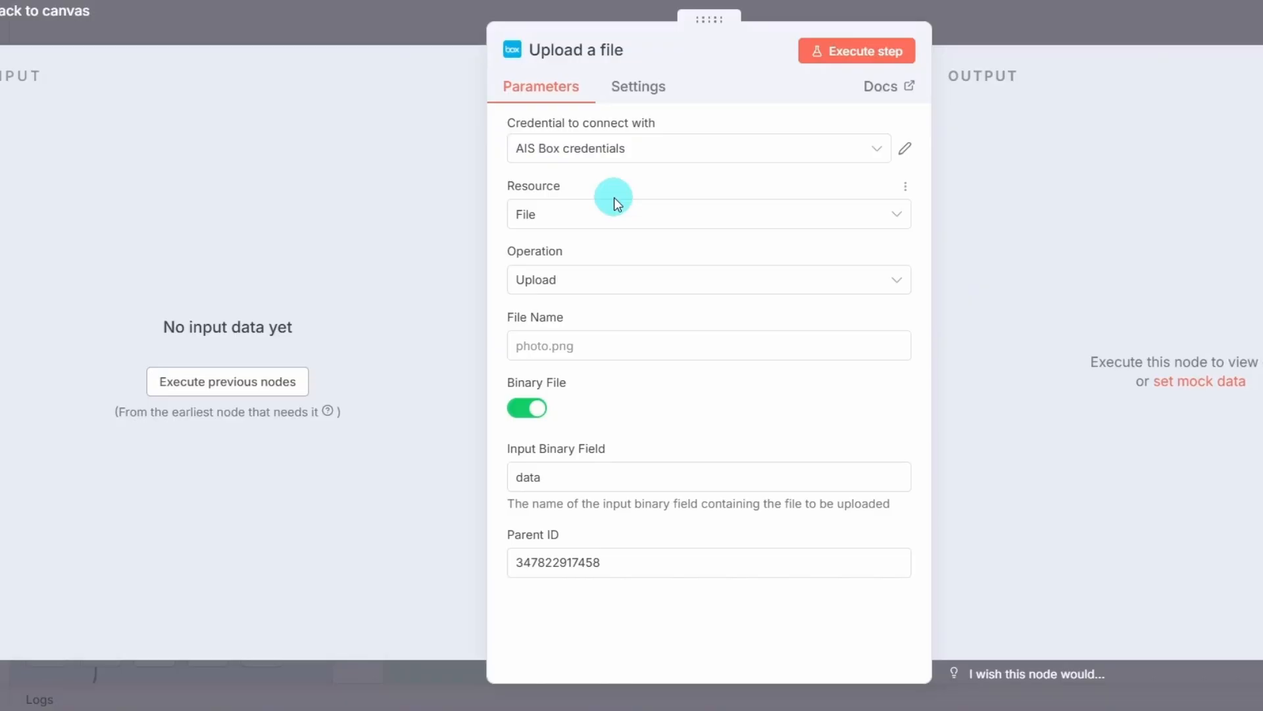
pyautogui.press('Escape')
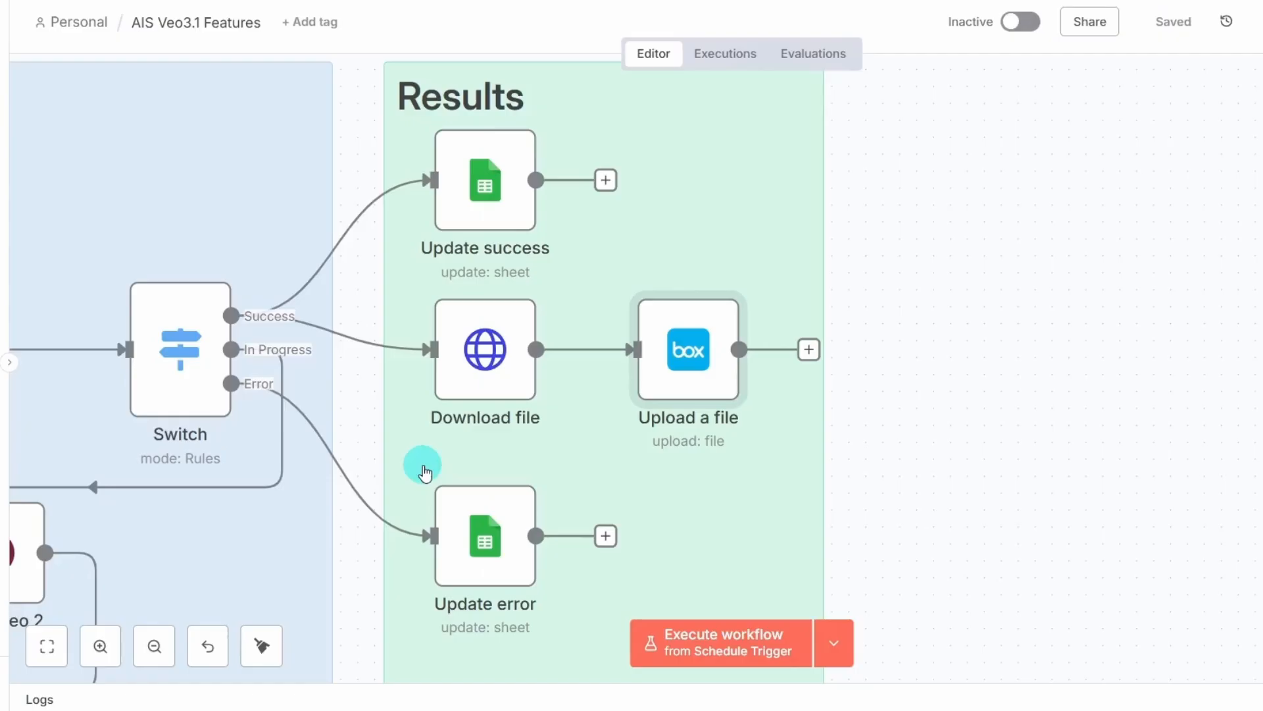
pyautogui.moveTo(431, 464)
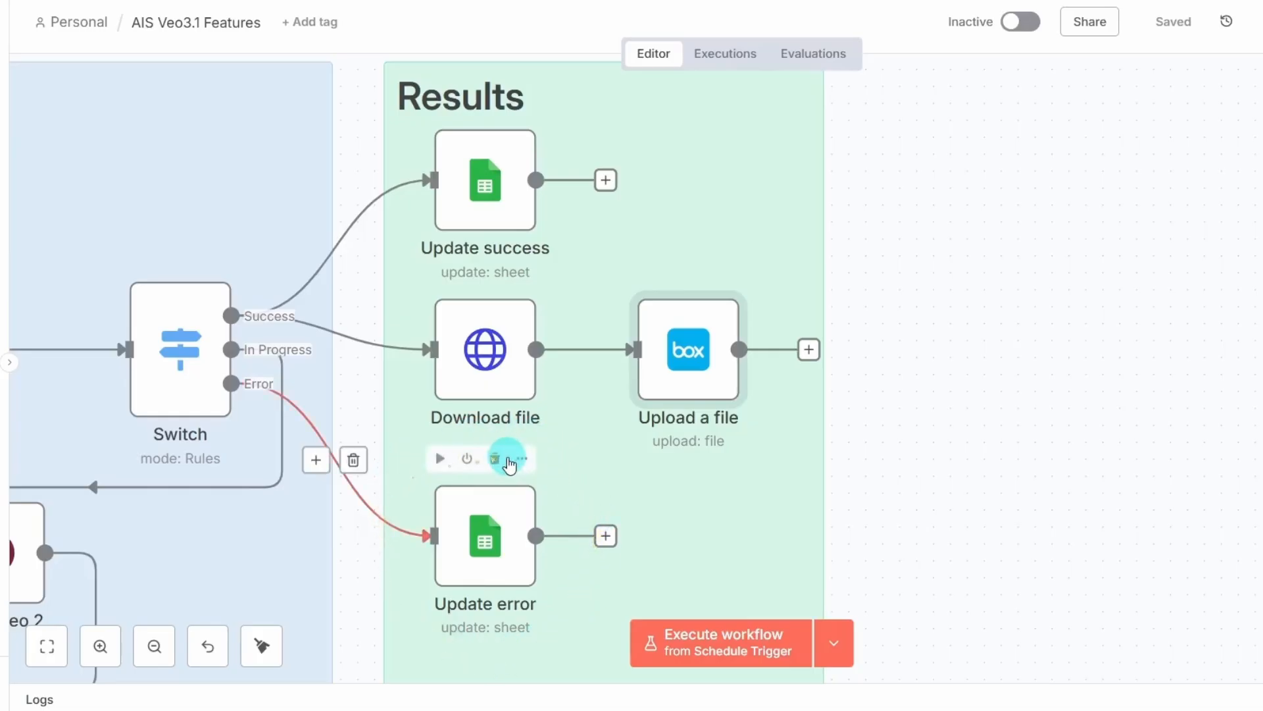
pyautogui.doubleClick(481, 558)
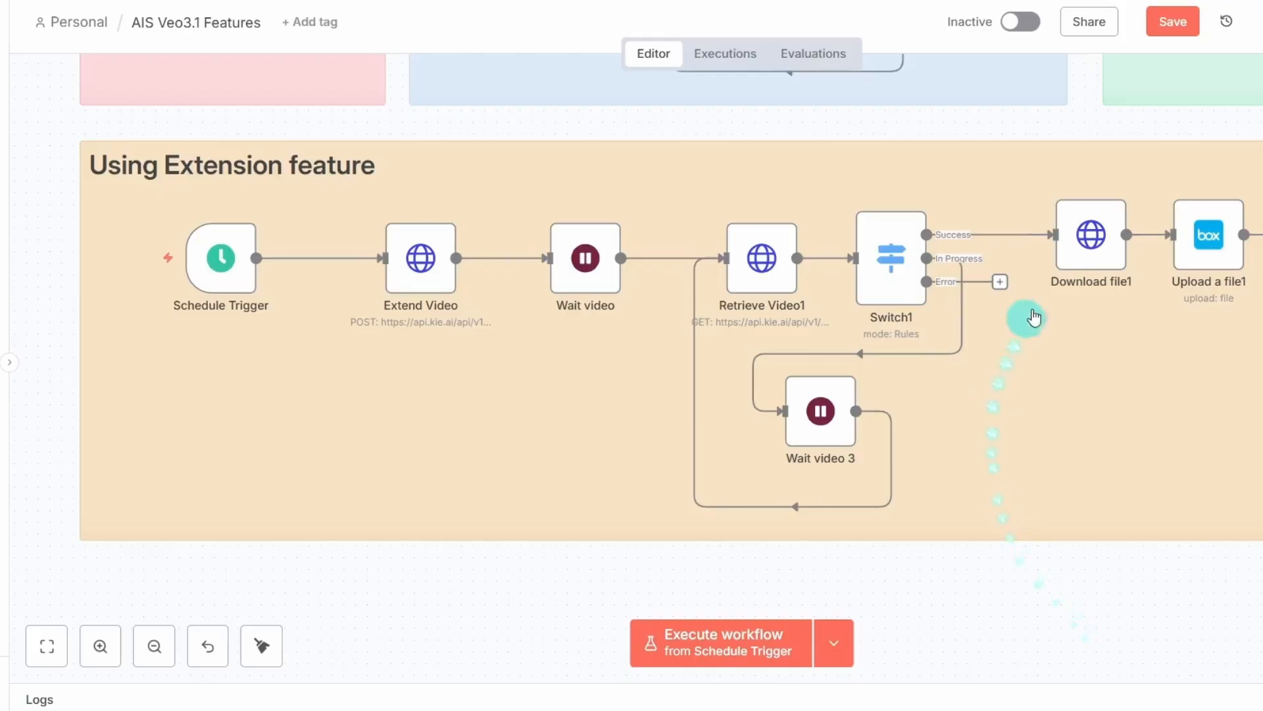
# - Review the Extend Video node in the Using Extension feature section together with the Extend Veo 3.1 AI Video API documentation
pyautogui.moveTo(48, 280)
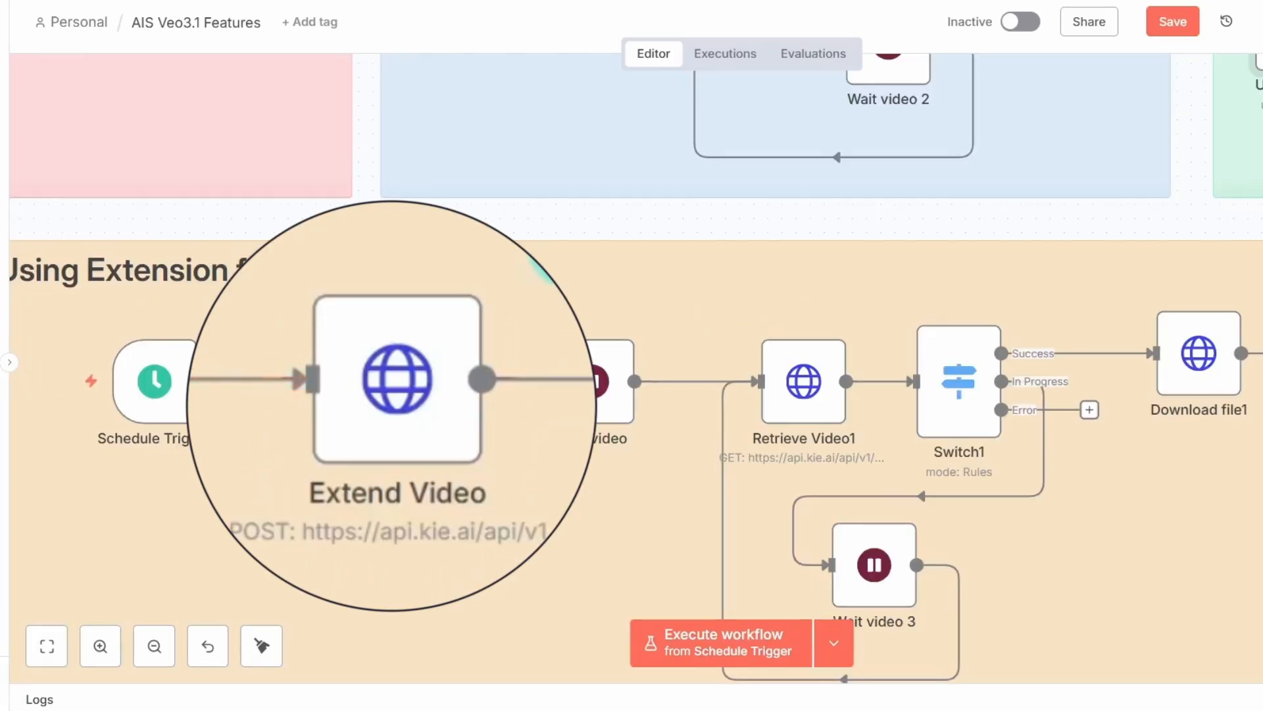
pyautogui.doubleClick(397, 380)
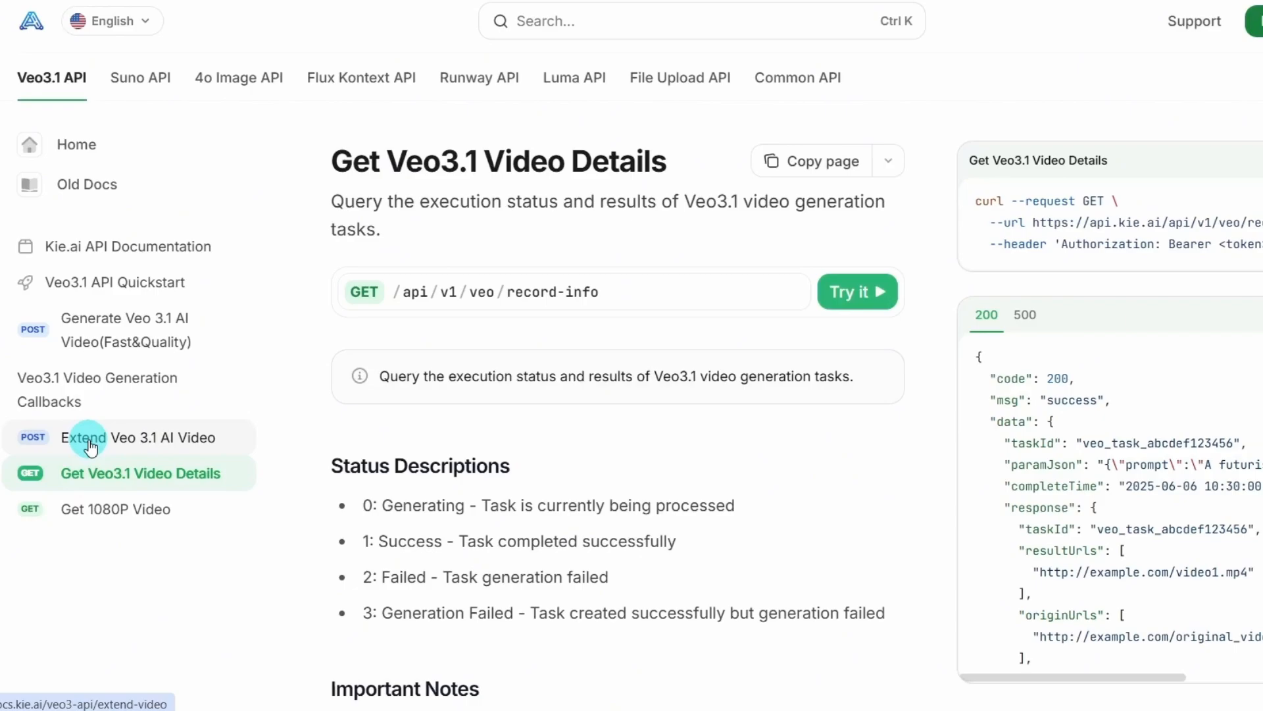
pyautogui.click(90, 440)
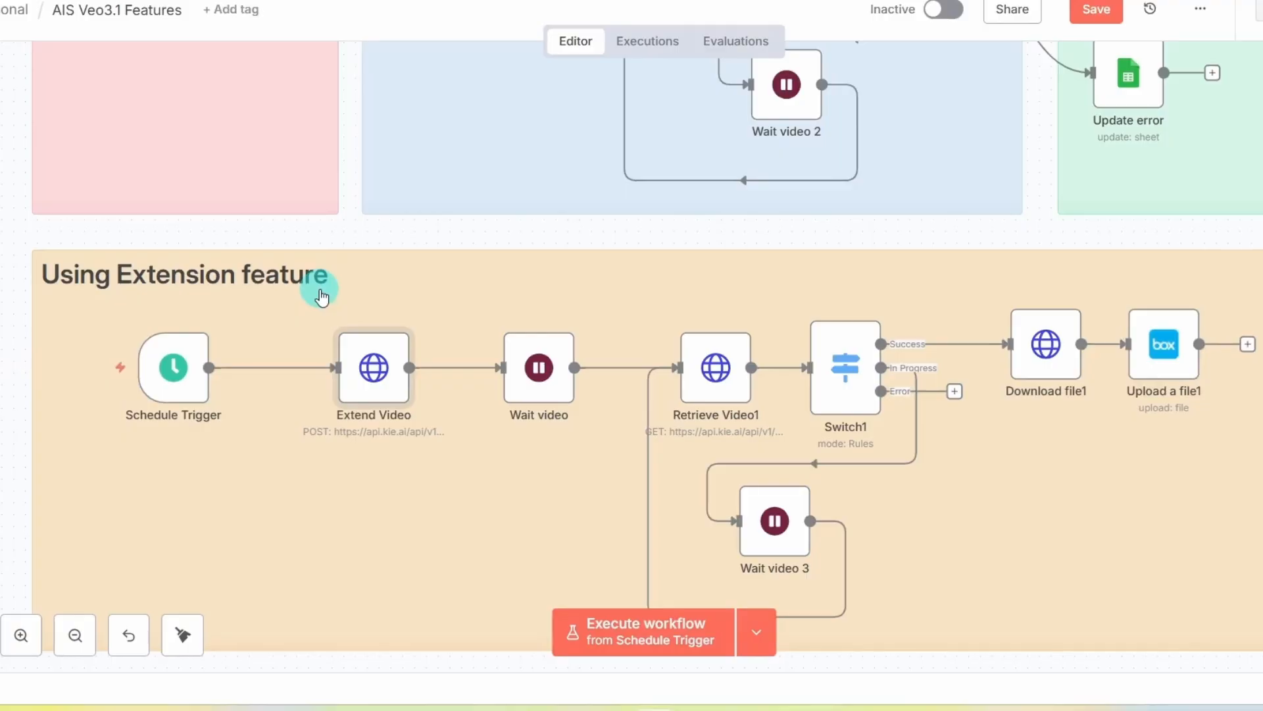
pyautogui.moveTo(538, 322)
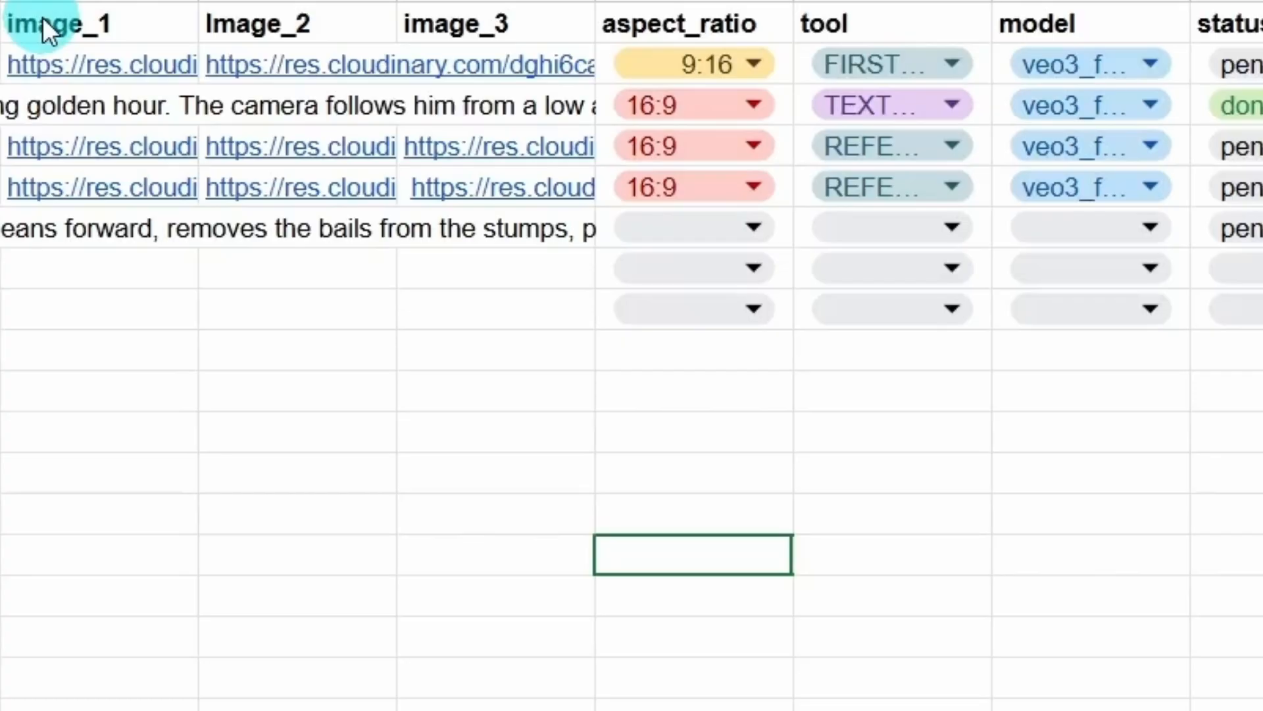
# - Open the Cloudinary assets and copy the original PNG URL of the cricket_gear_image_koexc5 image
pyautogui.moveTo(32, 79)
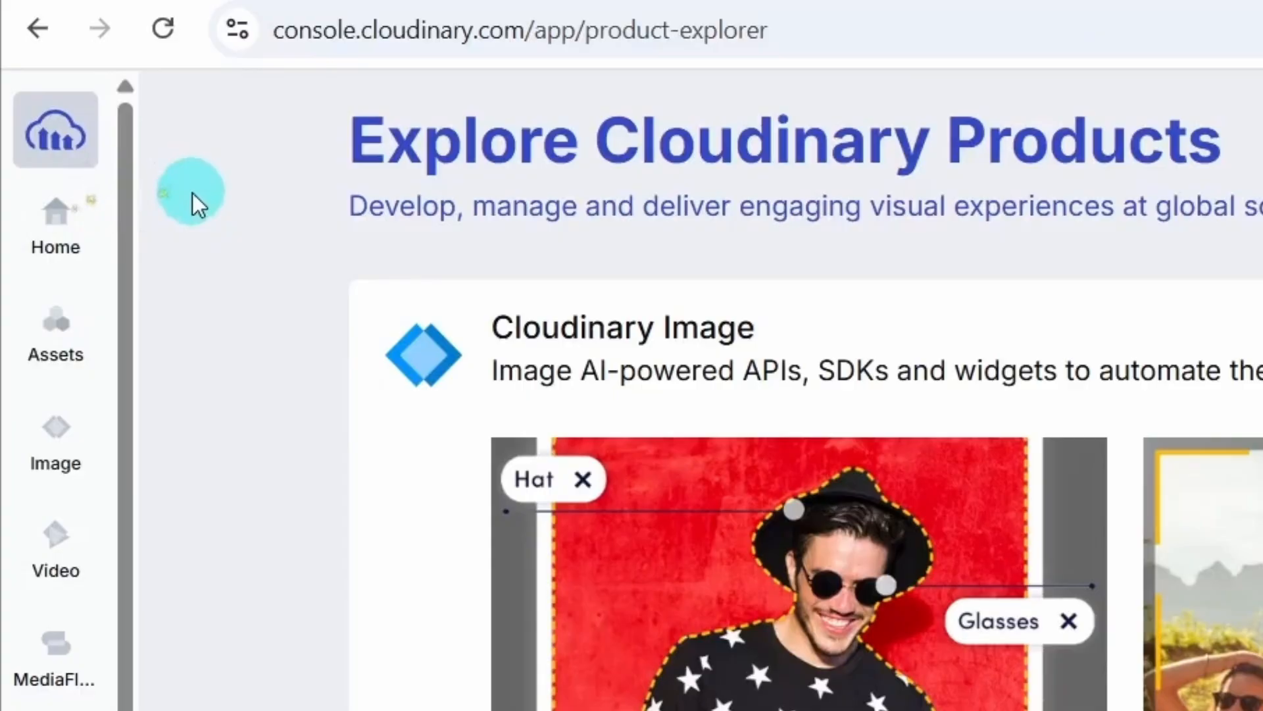
pyautogui.click(59, 358)
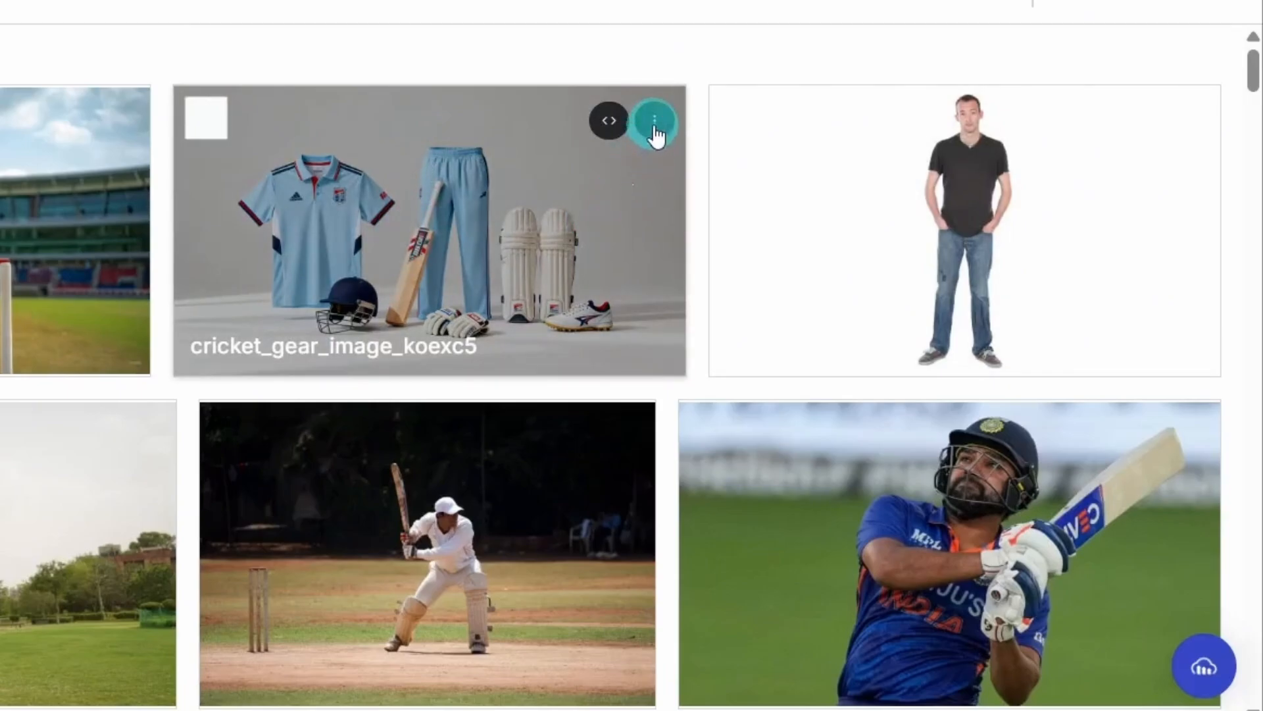
pyautogui.click(654, 121)
pyautogui.moveTo(741, 442)
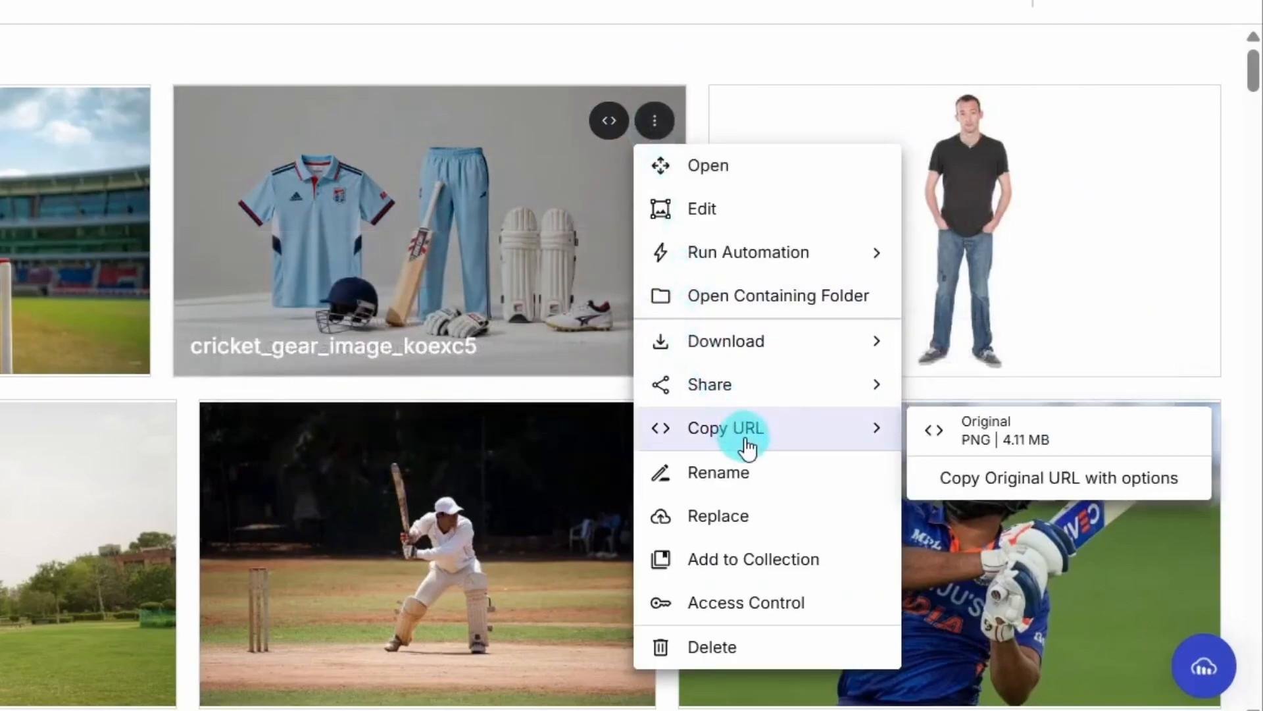
pyautogui.click(985, 444)
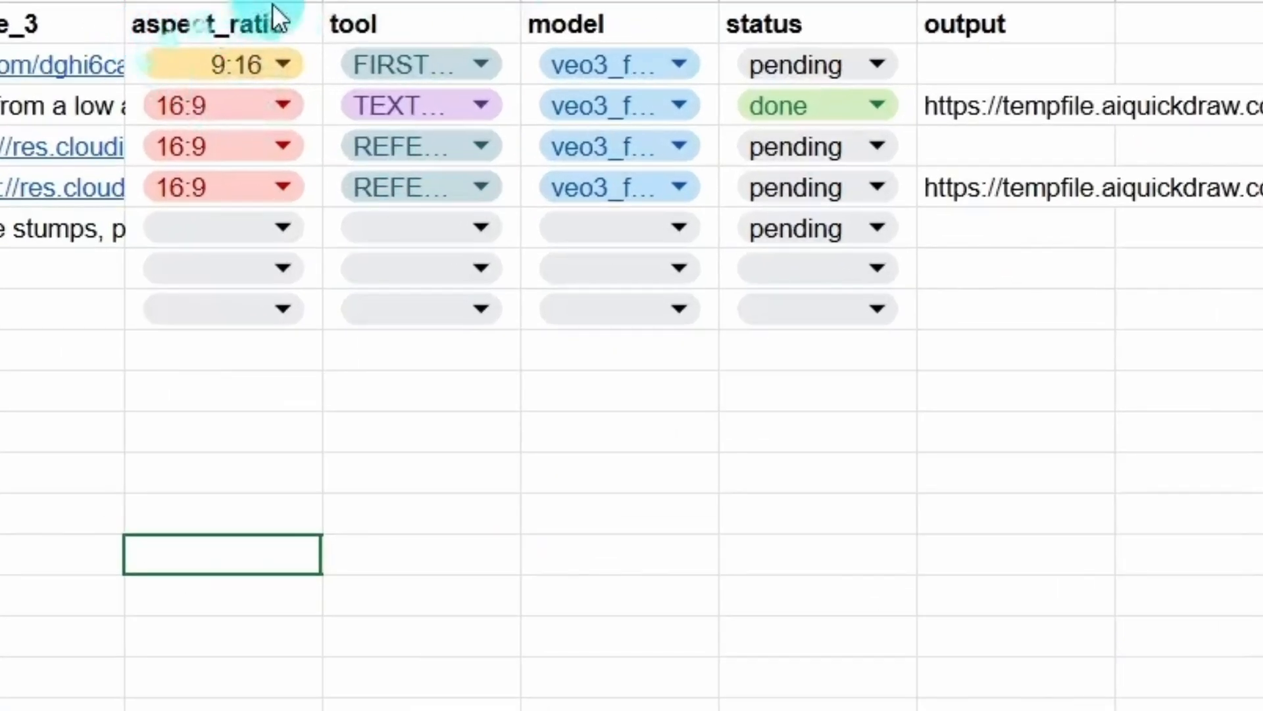
# - Examine the aspect_ratio, tool and model choices available for the first use case in the test cases sheet
pyautogui.click(281, 61)
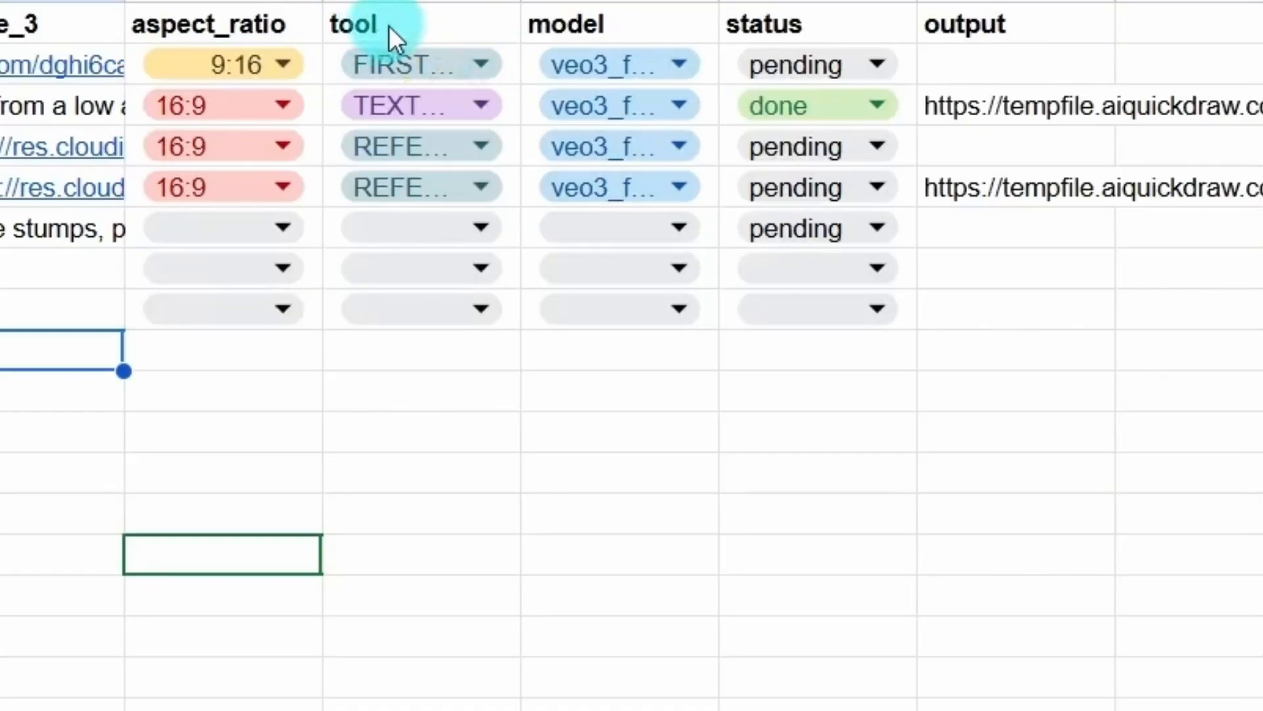
pyautogui.click(487, 59)
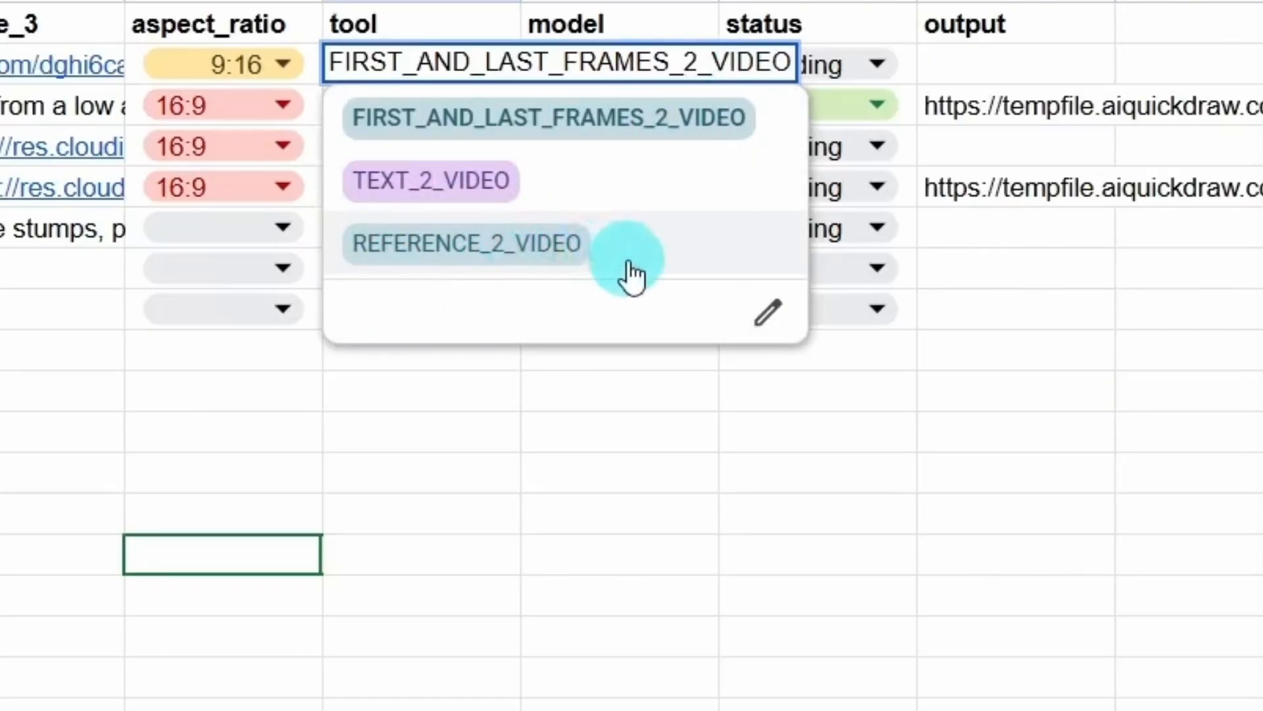
pyautogui.click(593, 17)
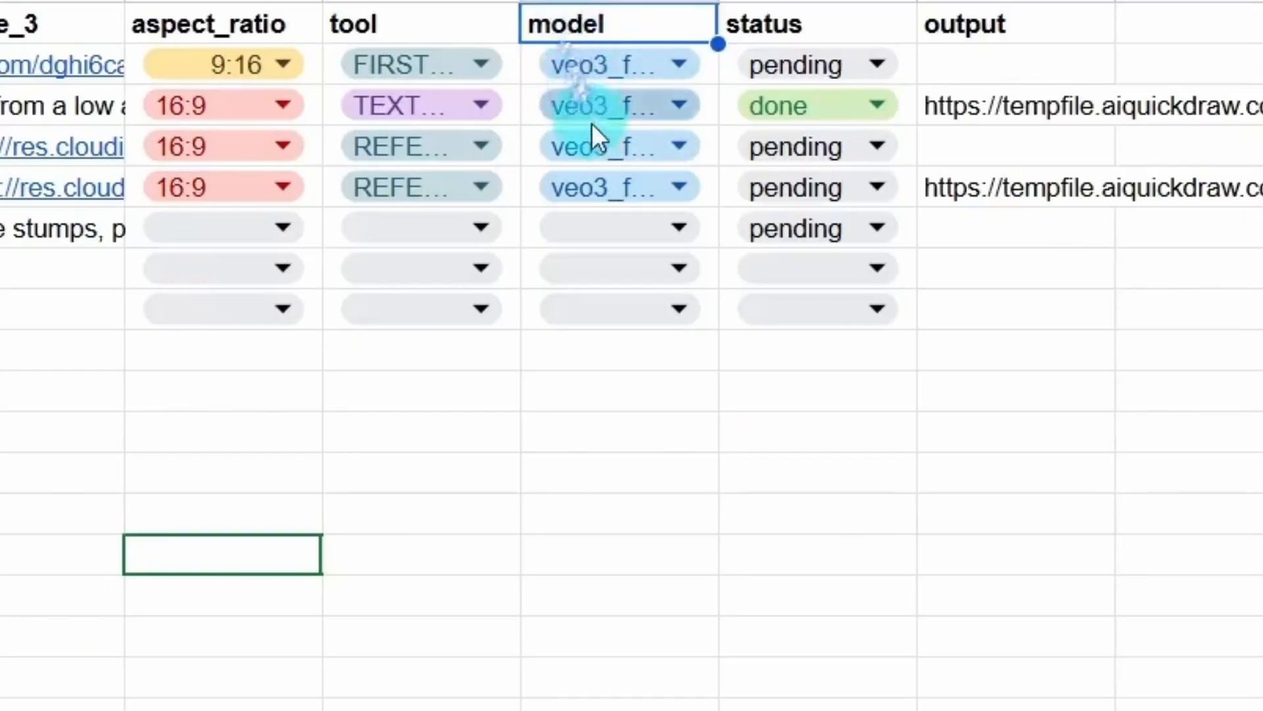
pyautogui.click(681, 65)
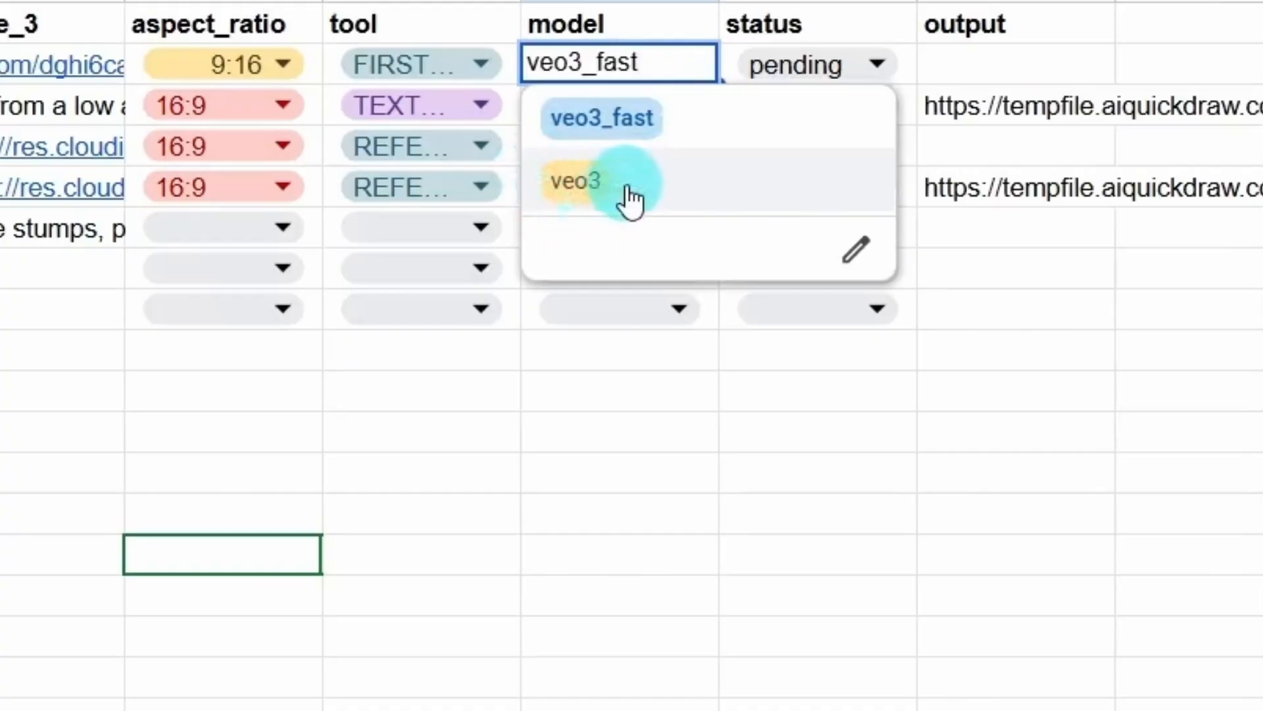
pyautogui.click(800, 566)
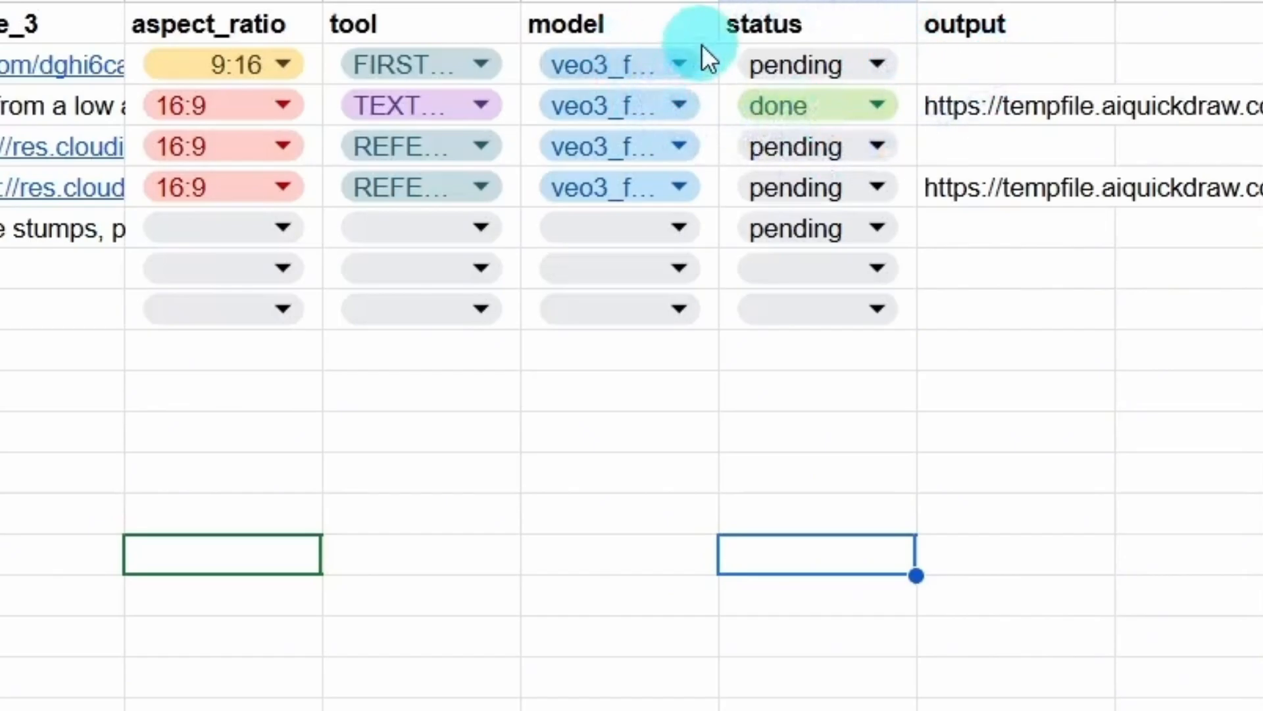
# - Try the create status on the Lion-text row, and set that row's status to pending
pyautogui.click(776, 105)
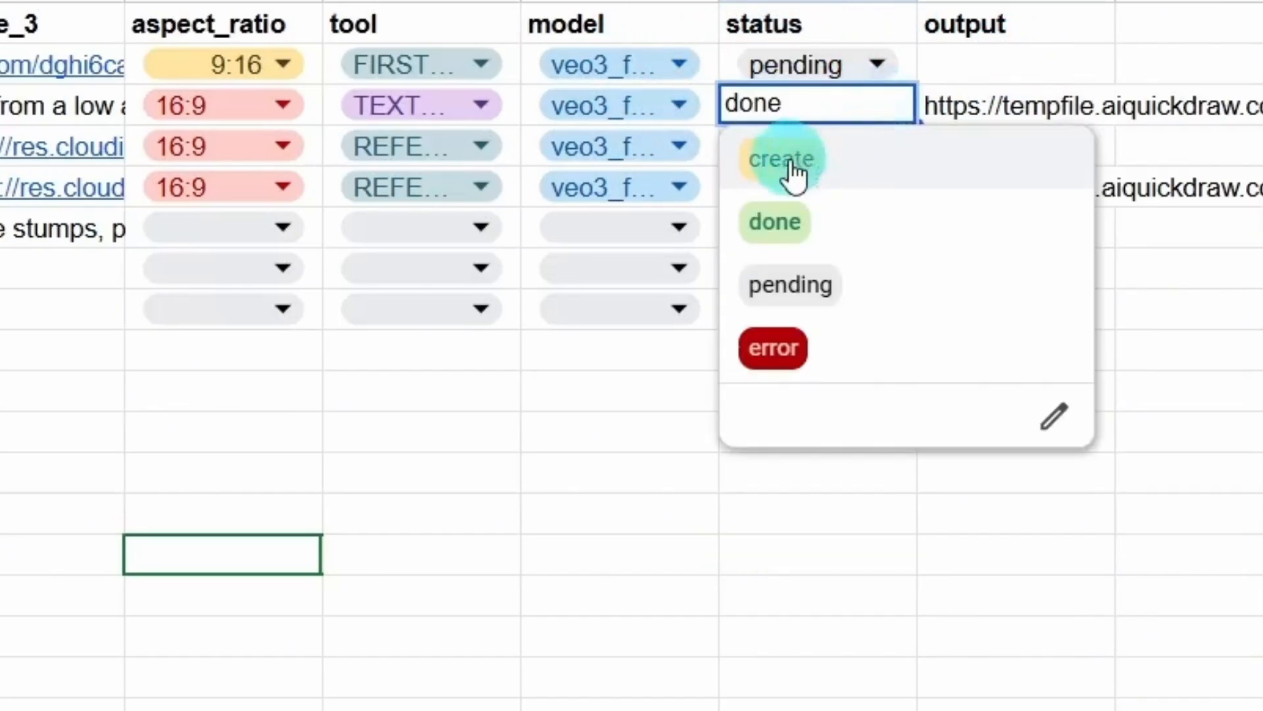
pyautogui.click(790, 160)
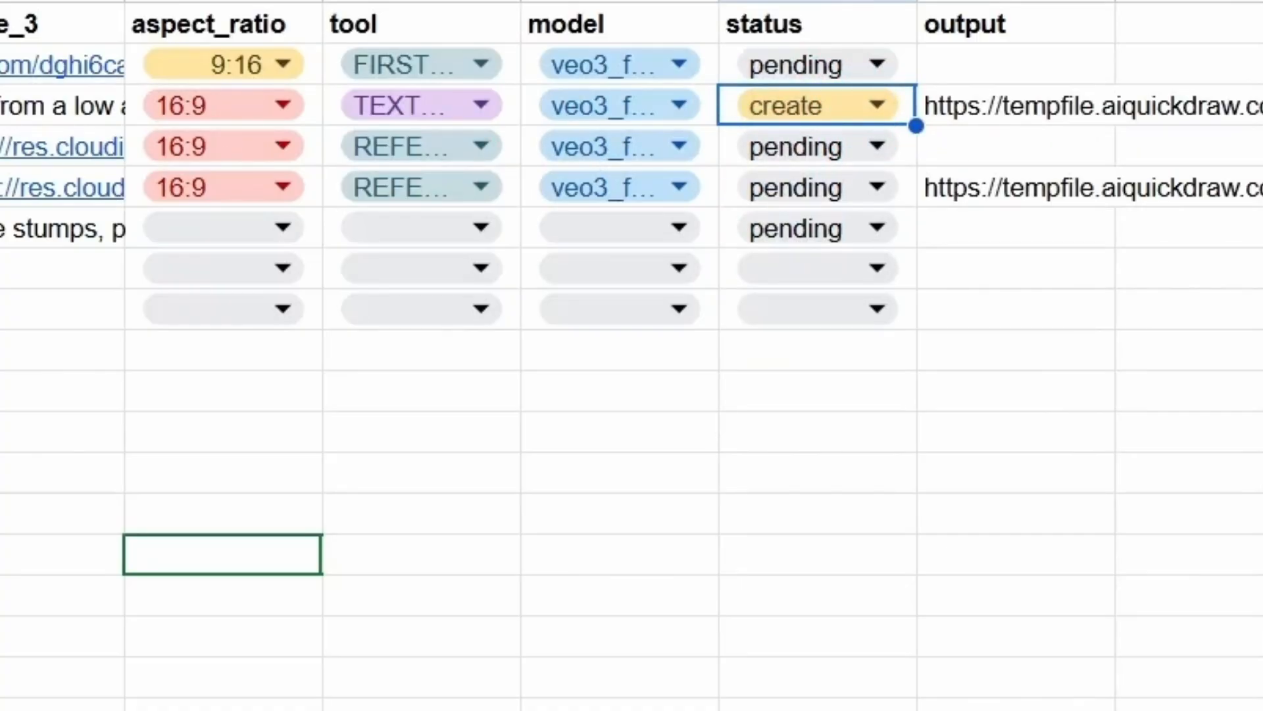
pyautogui.click(803, 120)
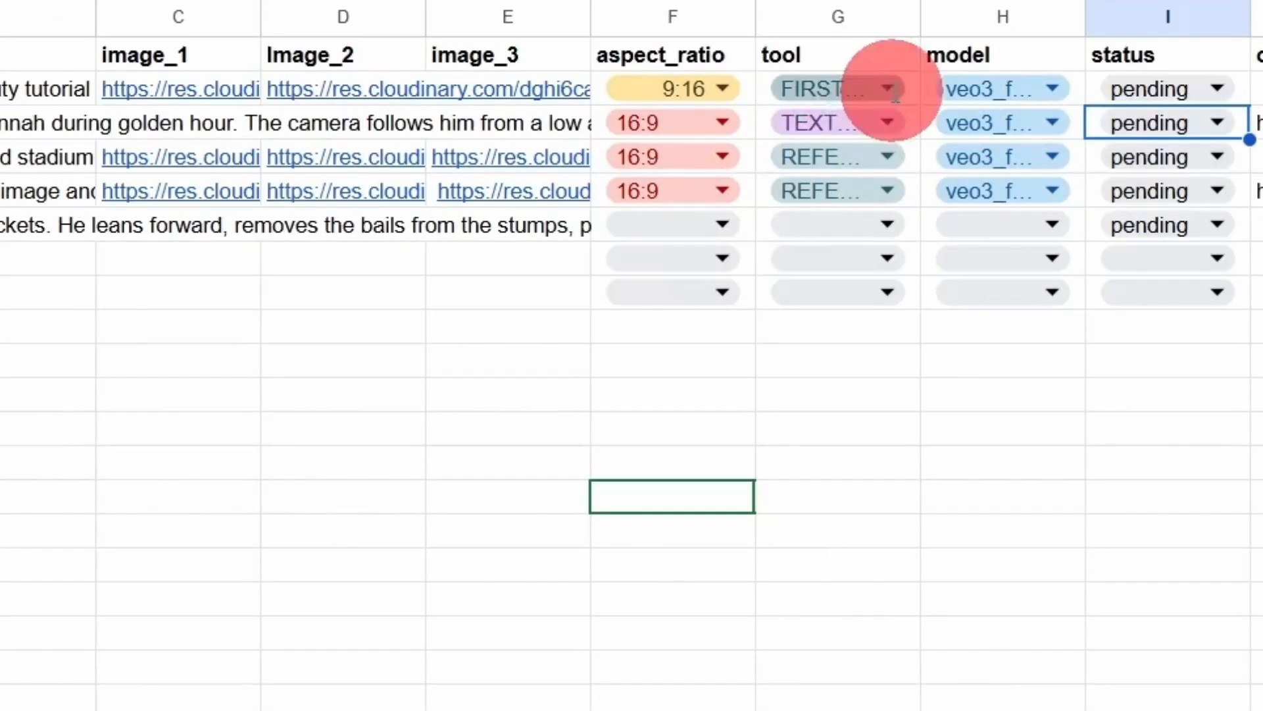
# - Review the UCC-Makeup ad row's tool options, video prompt and image_1 link
pyautogui.click(894, 92)
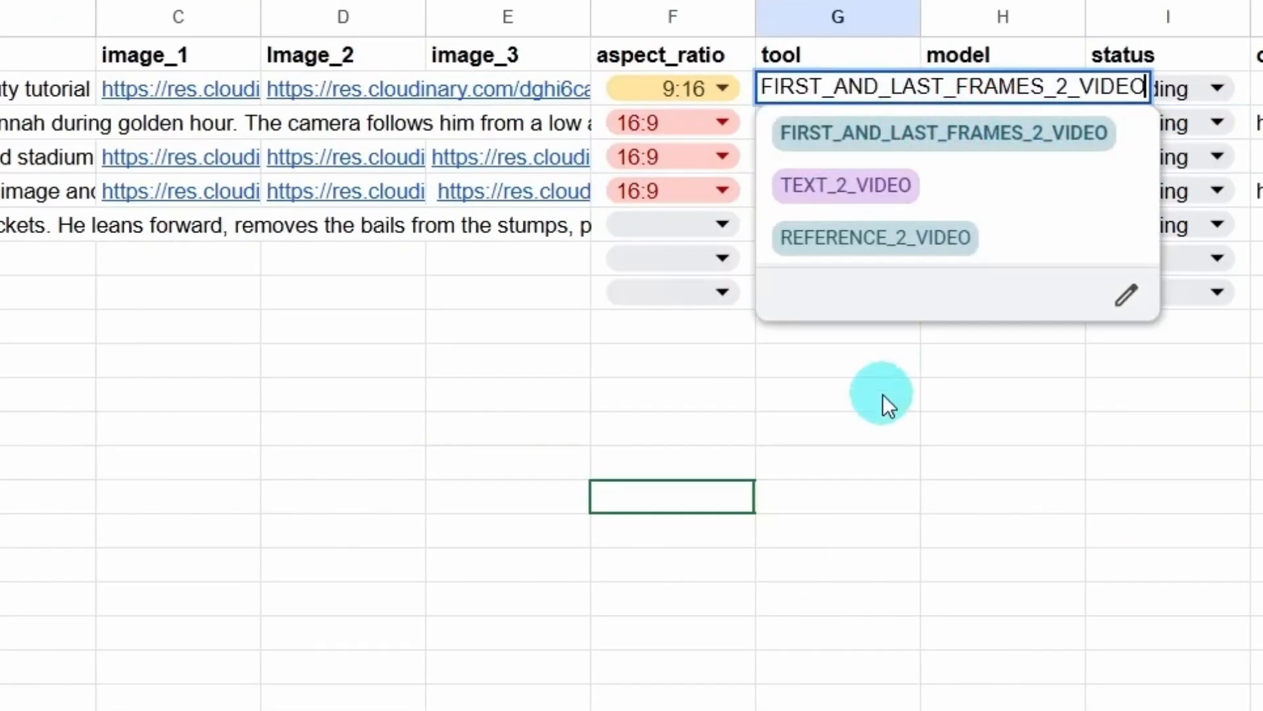
pyautogui.click(343, 463)
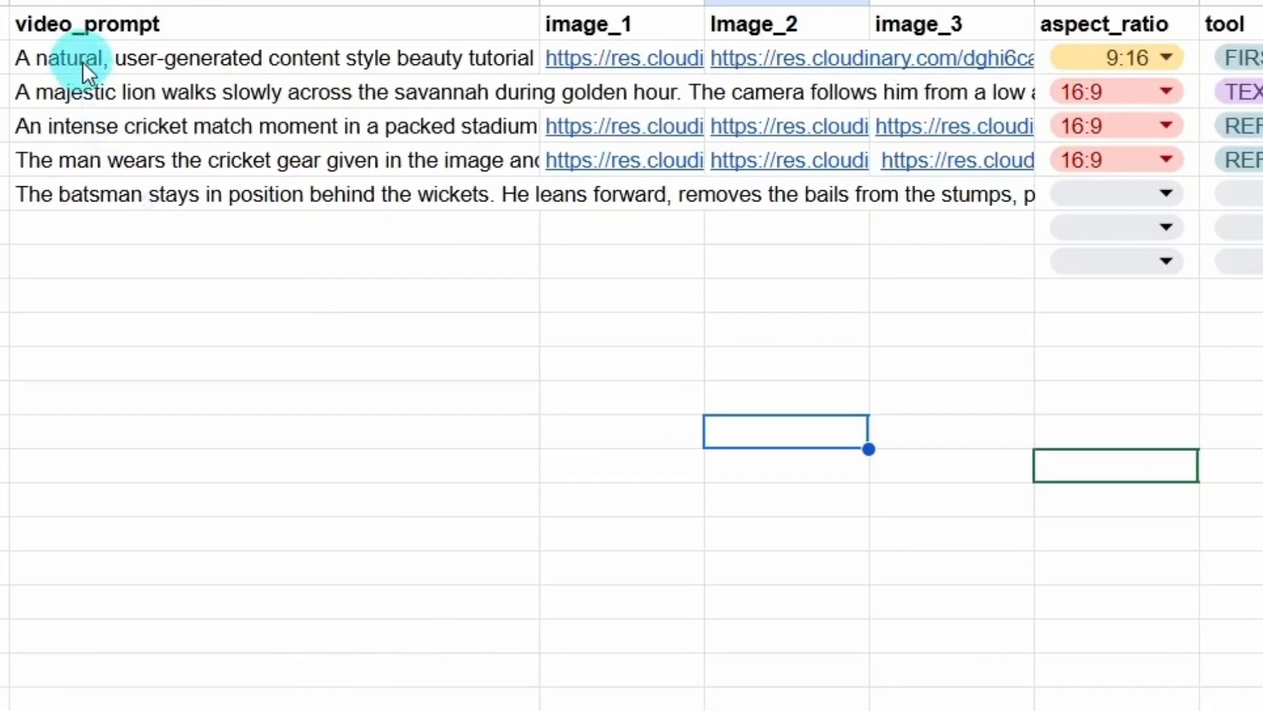
pyautogui.click(83, 62)
pyautogui.click(606, 64)
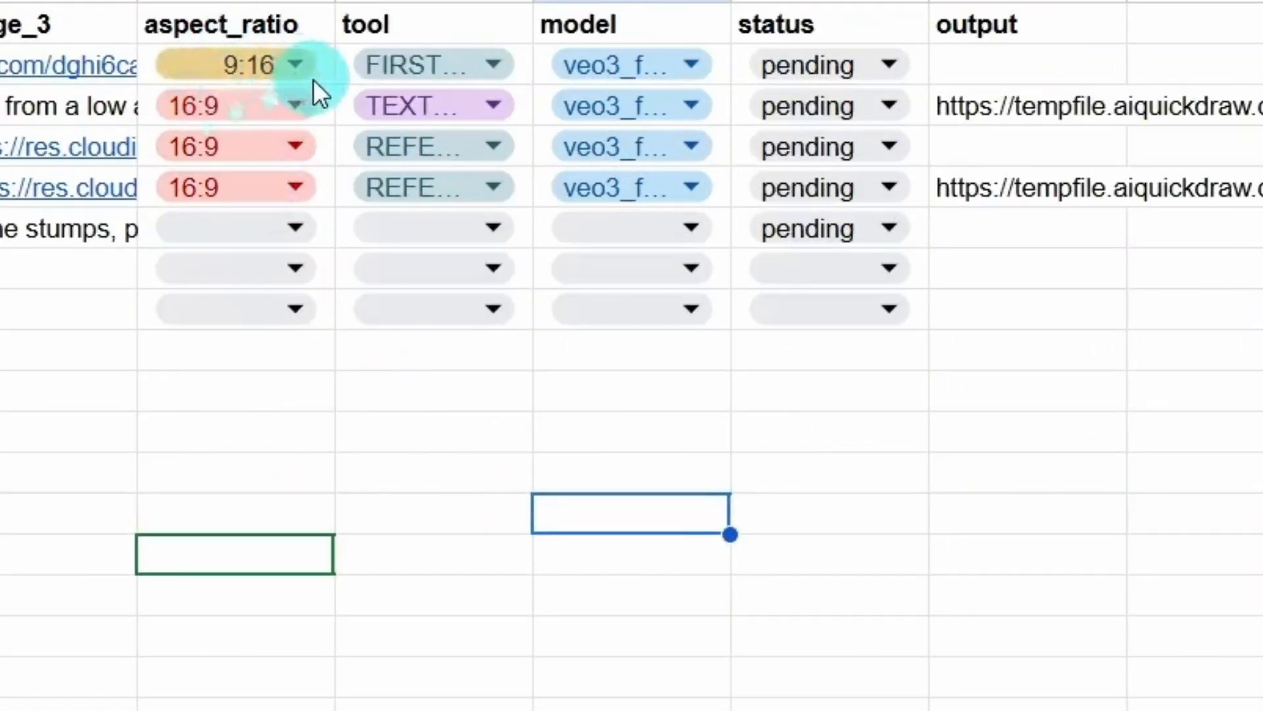
# - Set the UCC-Makeup ad row's status to create
pyautogui.click(894, 59)
pyautogui.click(793, 120)
pyautogui.click(1028, 490)
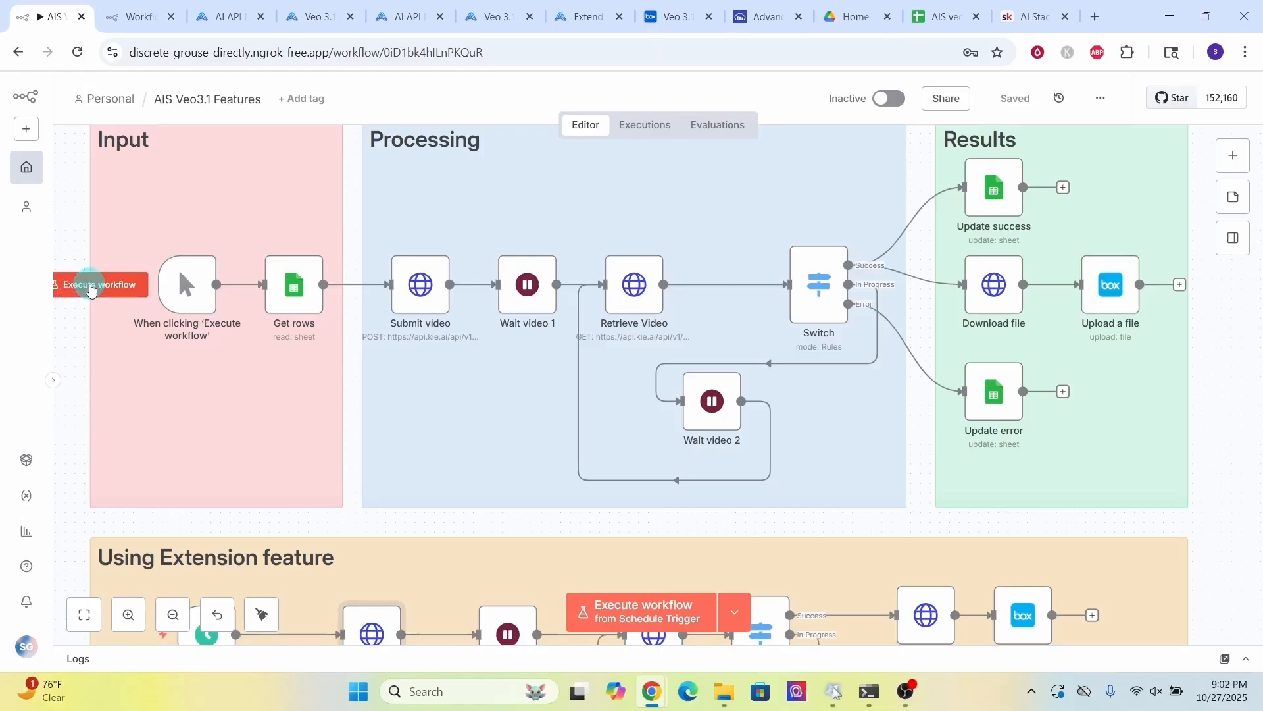
# - Run the n8n workflow from its manual trigger and open the generated video link in the UCC-Makeup ad row's output
pyautogui.click(90, 289)
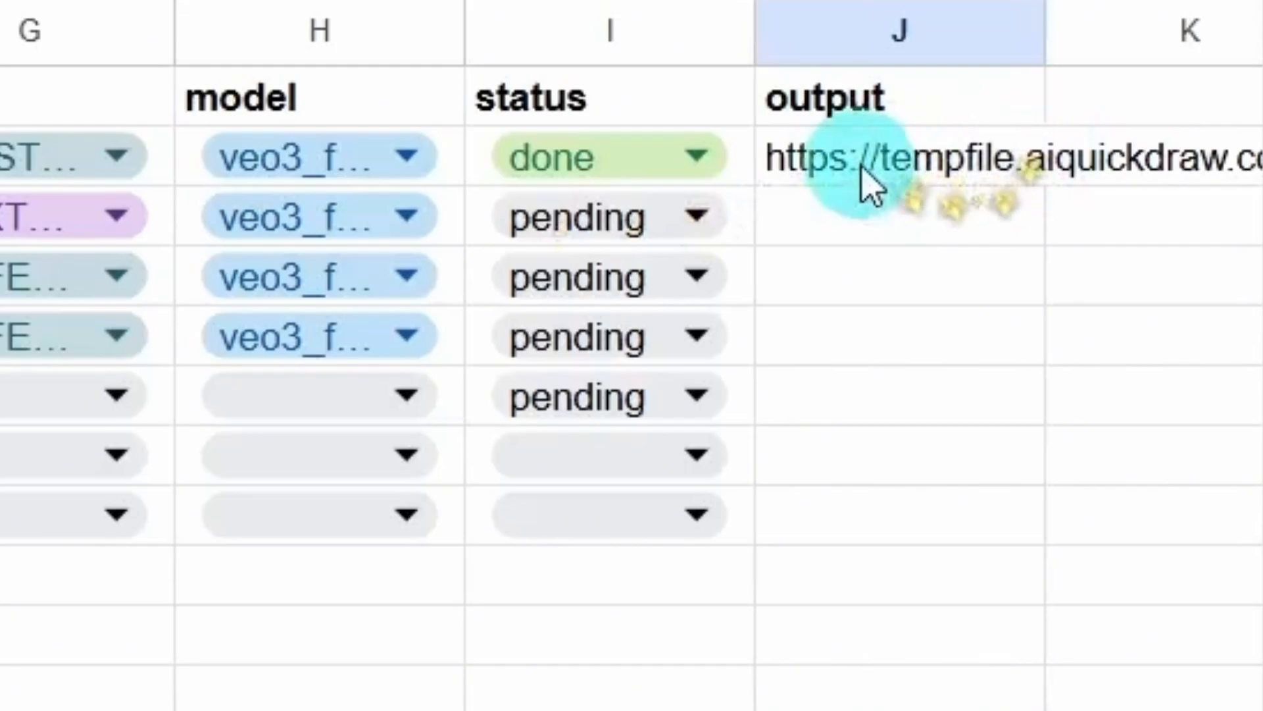
pyautogui.moveTo(947, 181)
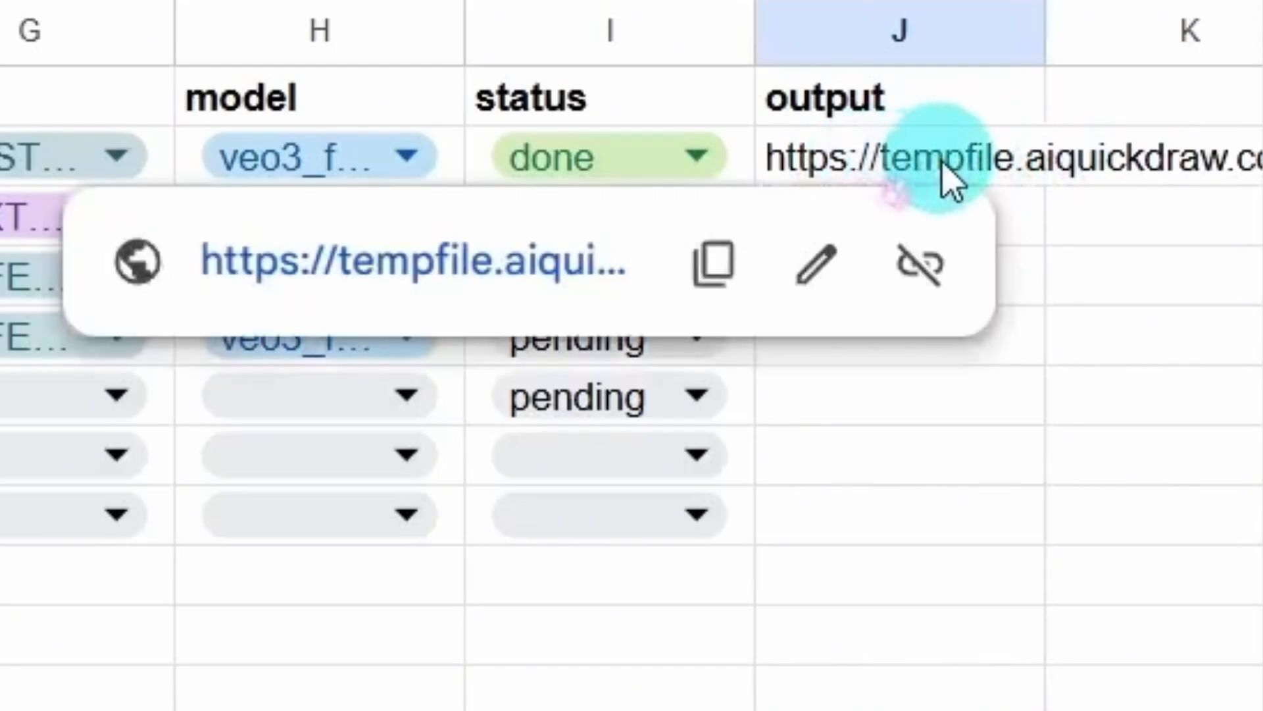
pyautogui.click(404, 266)
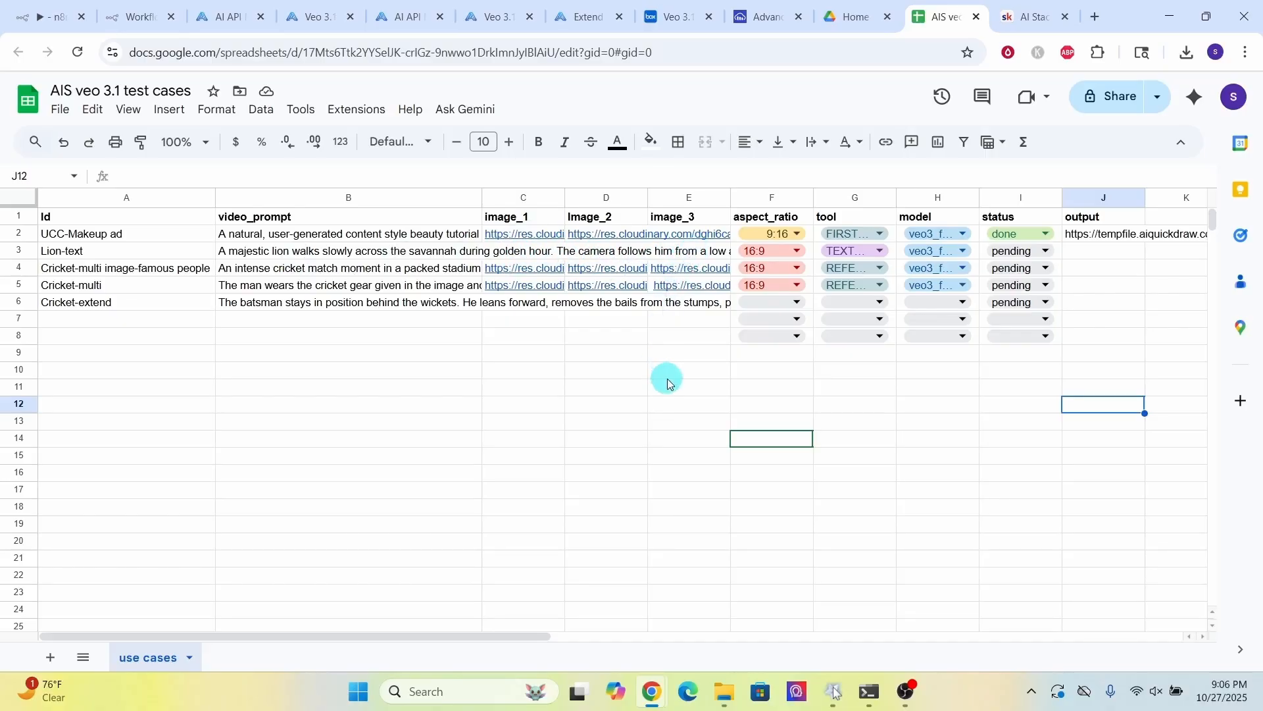
# - Set the Lion-text row's status to create, run the n8n workflow from its manual trigger, and check the row's output
pyautogui.click(1049, 250)
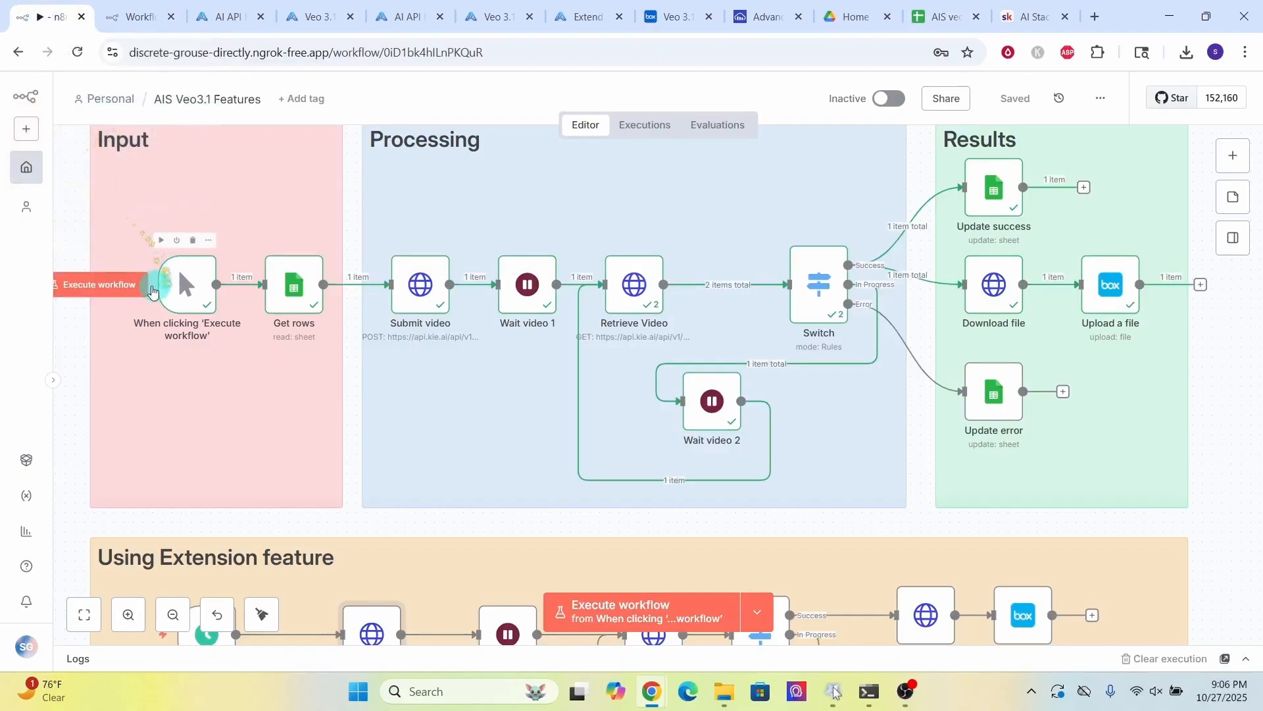
pyautogui.click(95, 284)
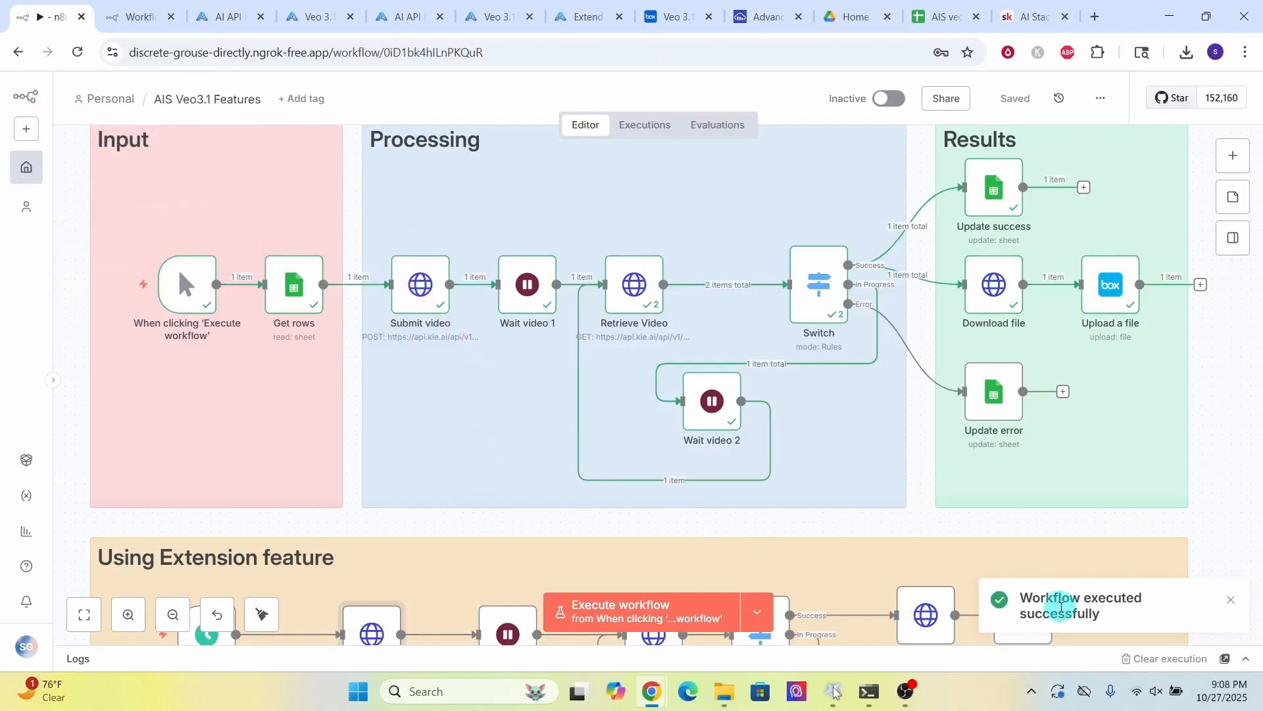
pyautogui.click(946, 16)
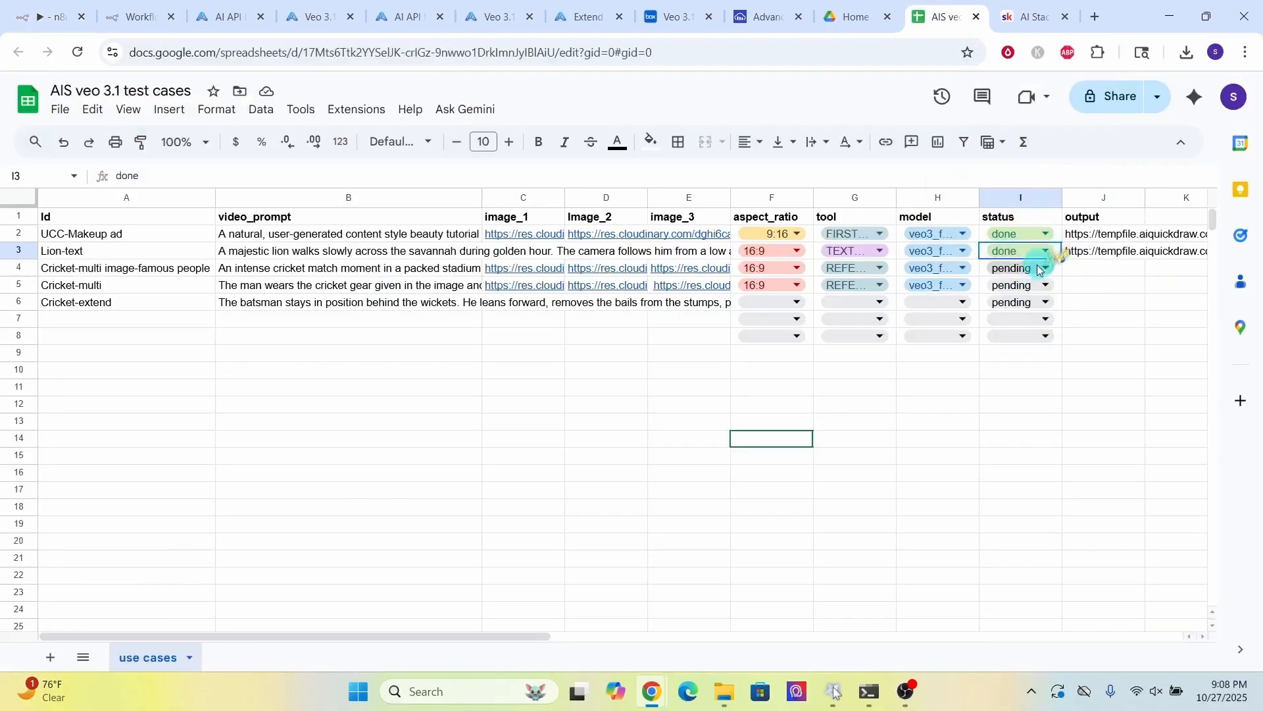
pyautogui.moveTo(1105, 257)
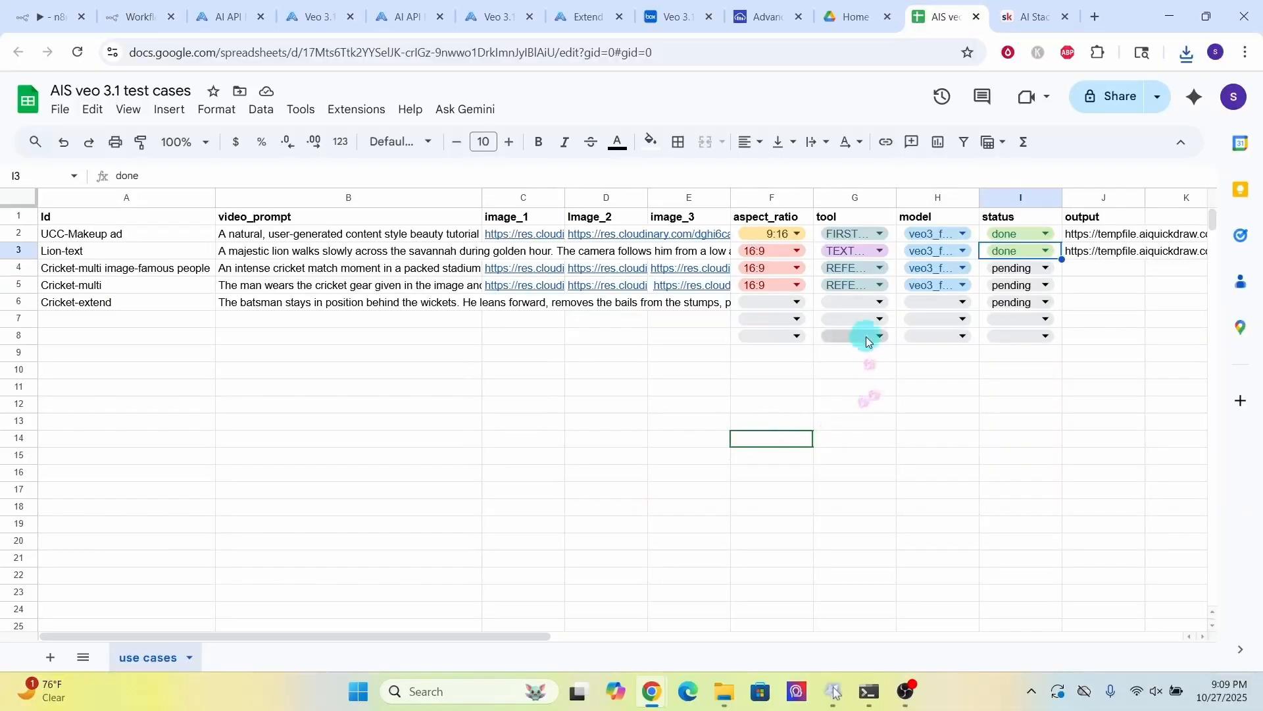
# - Review the tool options and the full video prompt of the Cricket-multi image-famous people row
pyautogui.click(854, 270)
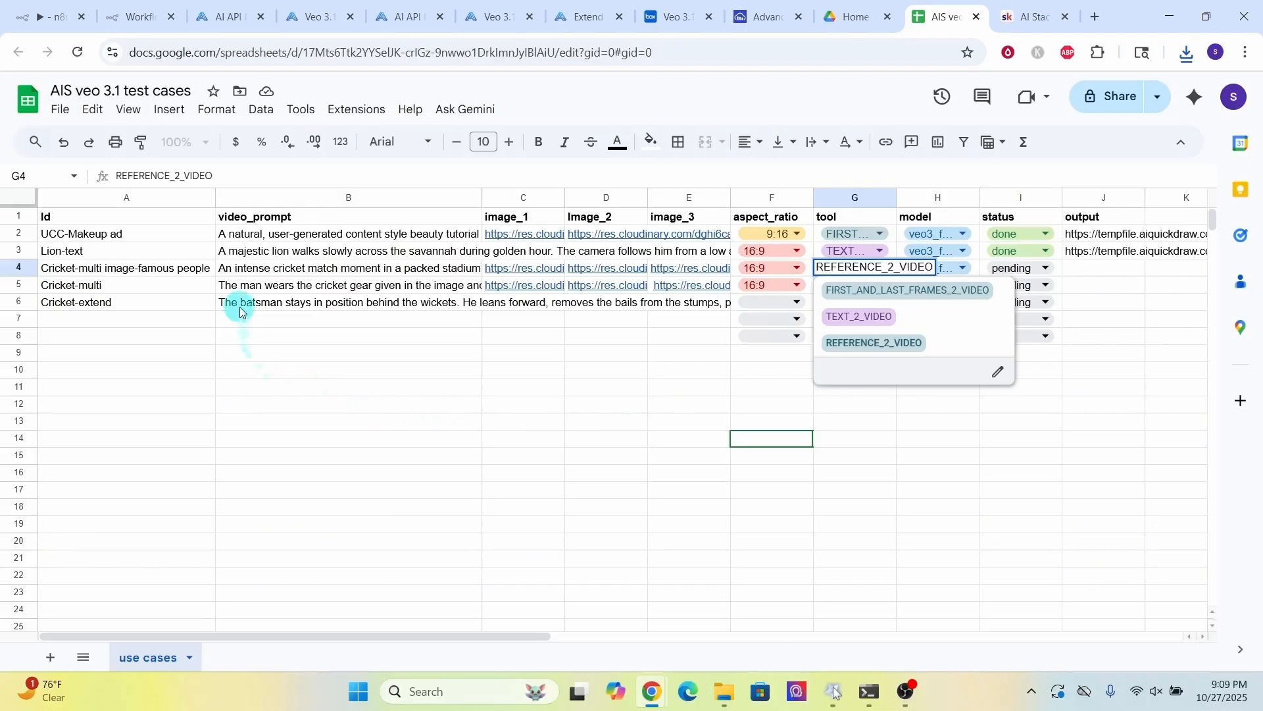
pyautogui.click(238, 271)
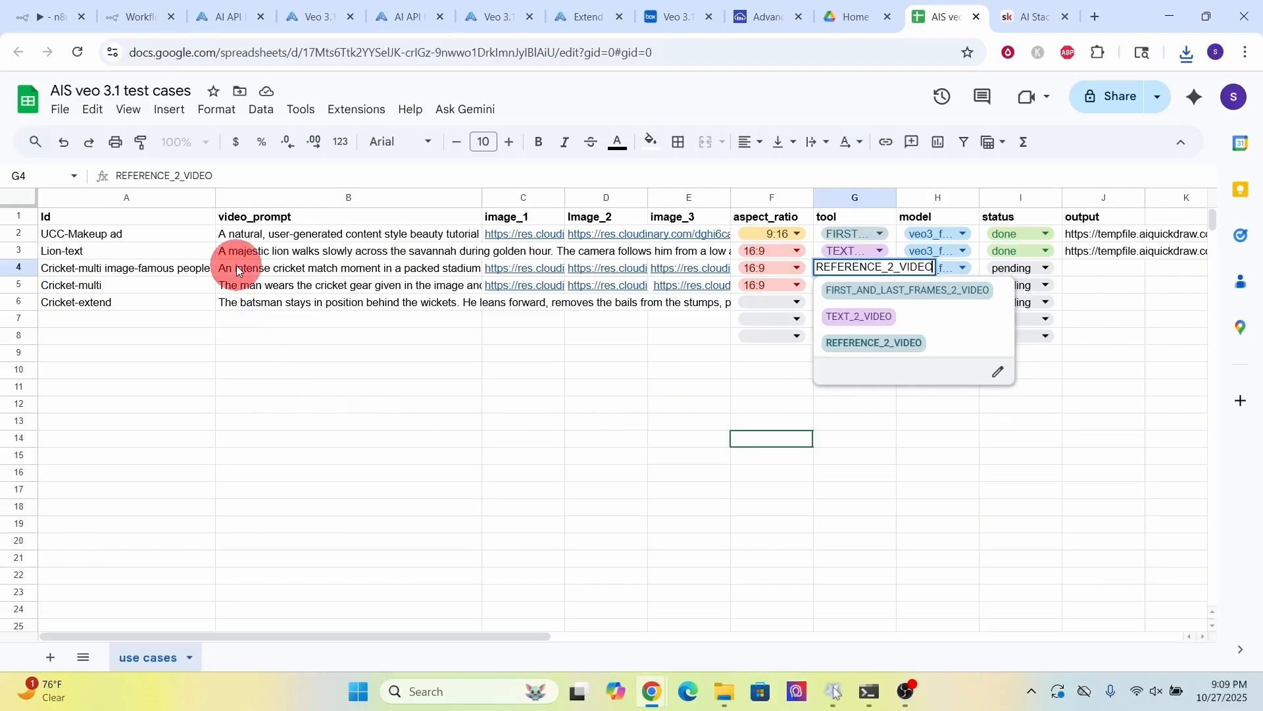
pyautogui.moveTo(513, 276)
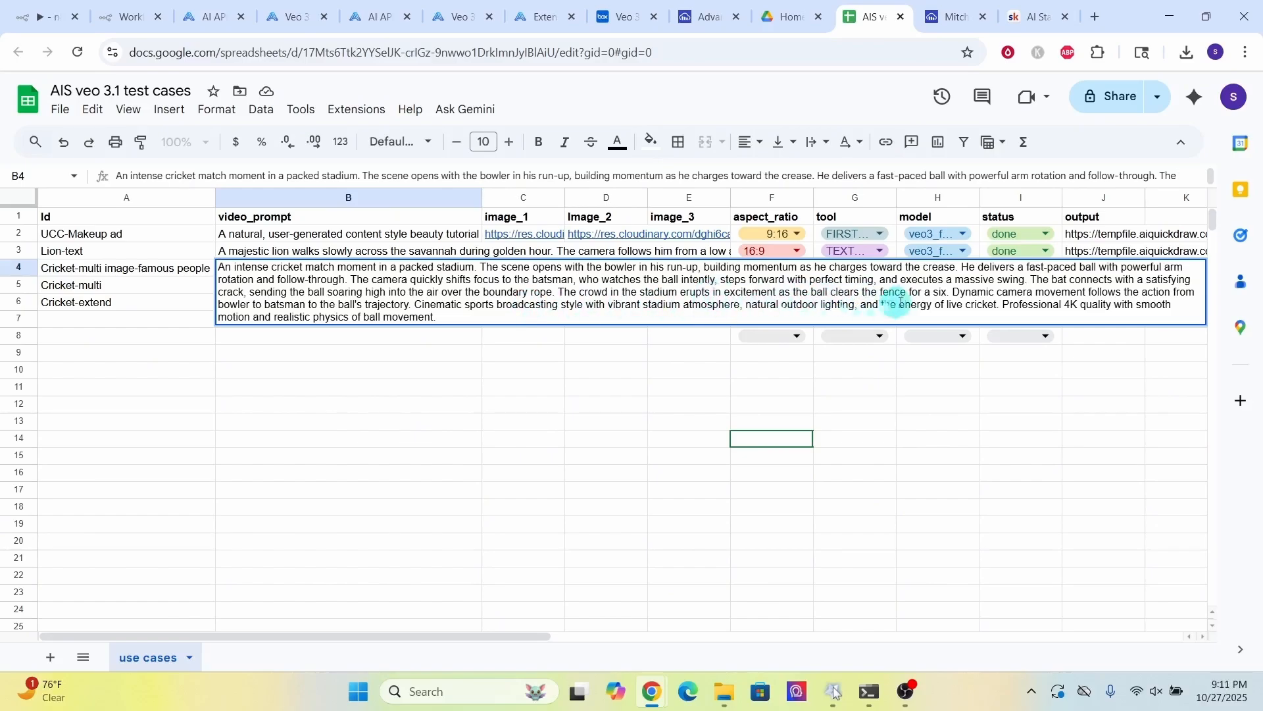
pyautogui.click(928, 407)
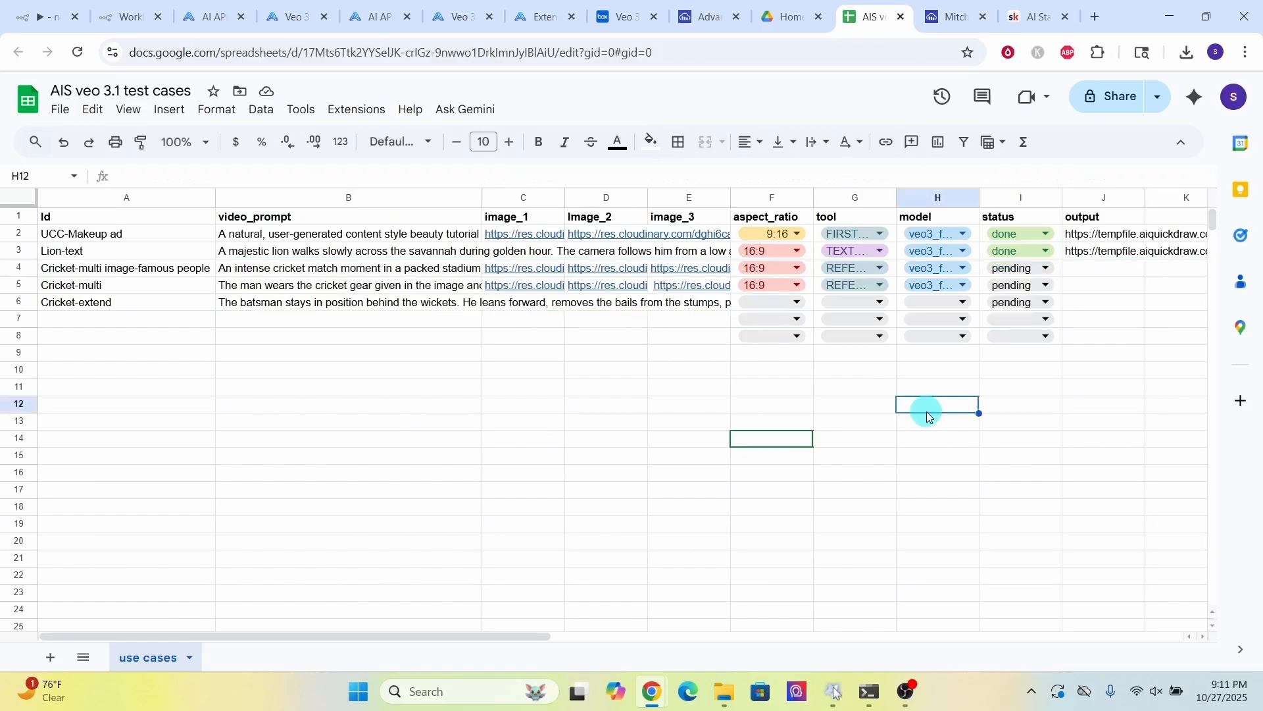
# - Set the Cricket-multi image-famous people row's status to create and run the n8n workflow from its manual trigger
pyautogui.click(1048, 271)
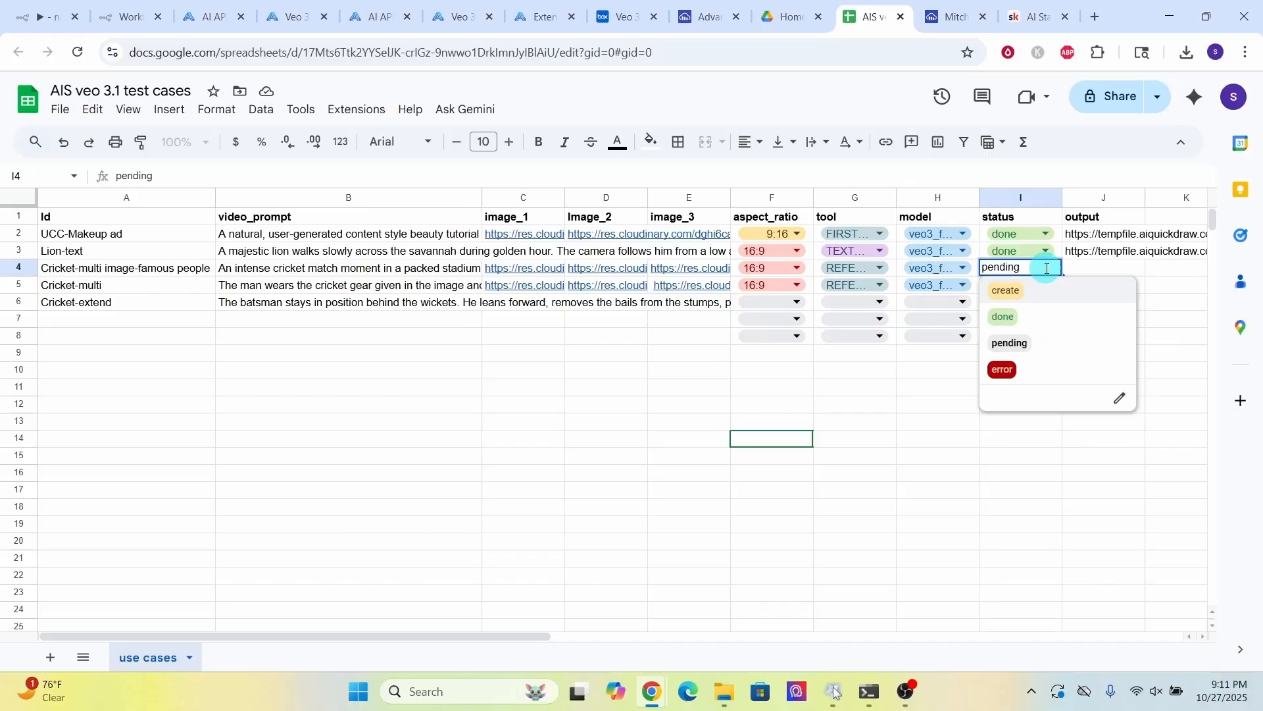
pyautogui.click(1012, 296)
pyautogui.click(29, 20)
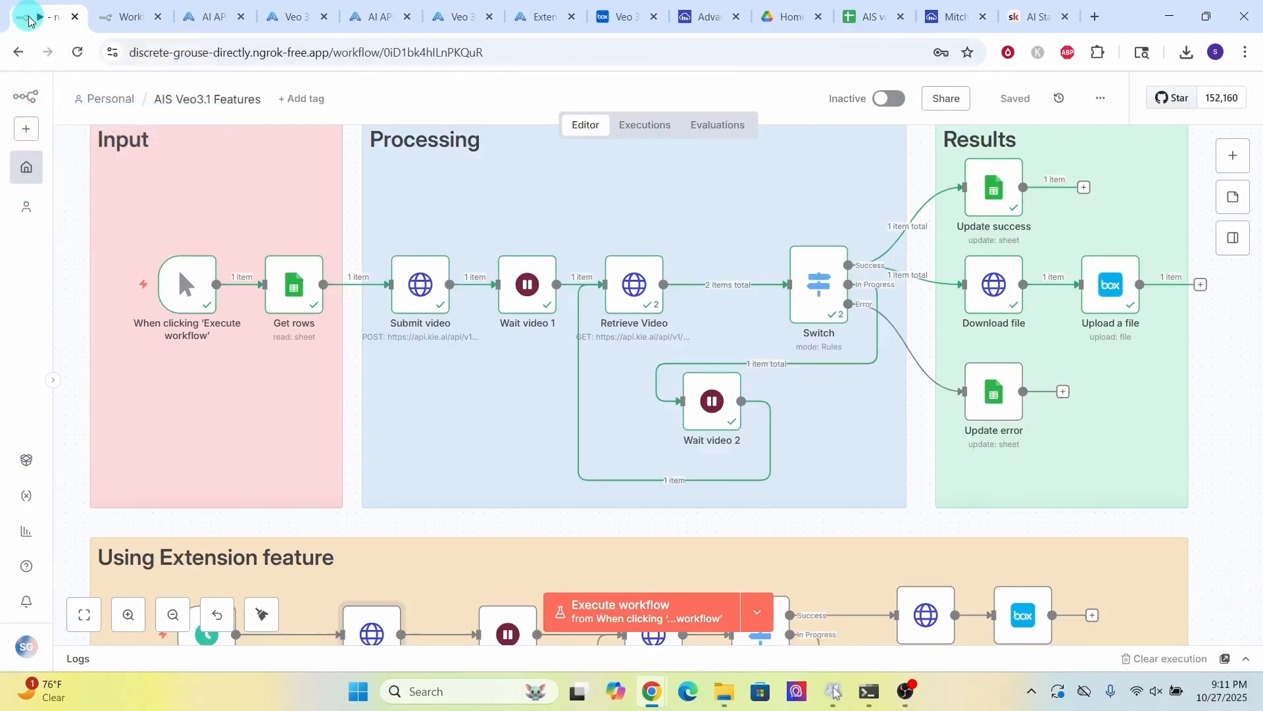
pyautogui.moveTo(102, 260)
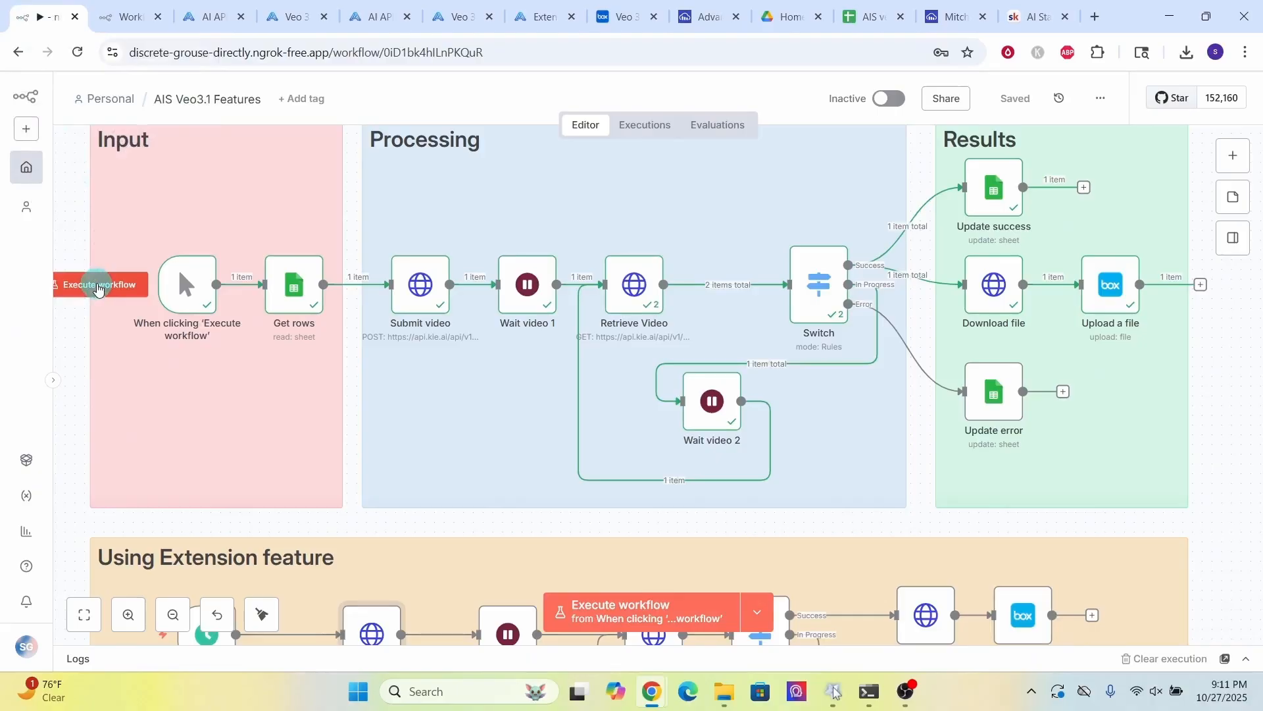
pyautogui.click(98, 290)
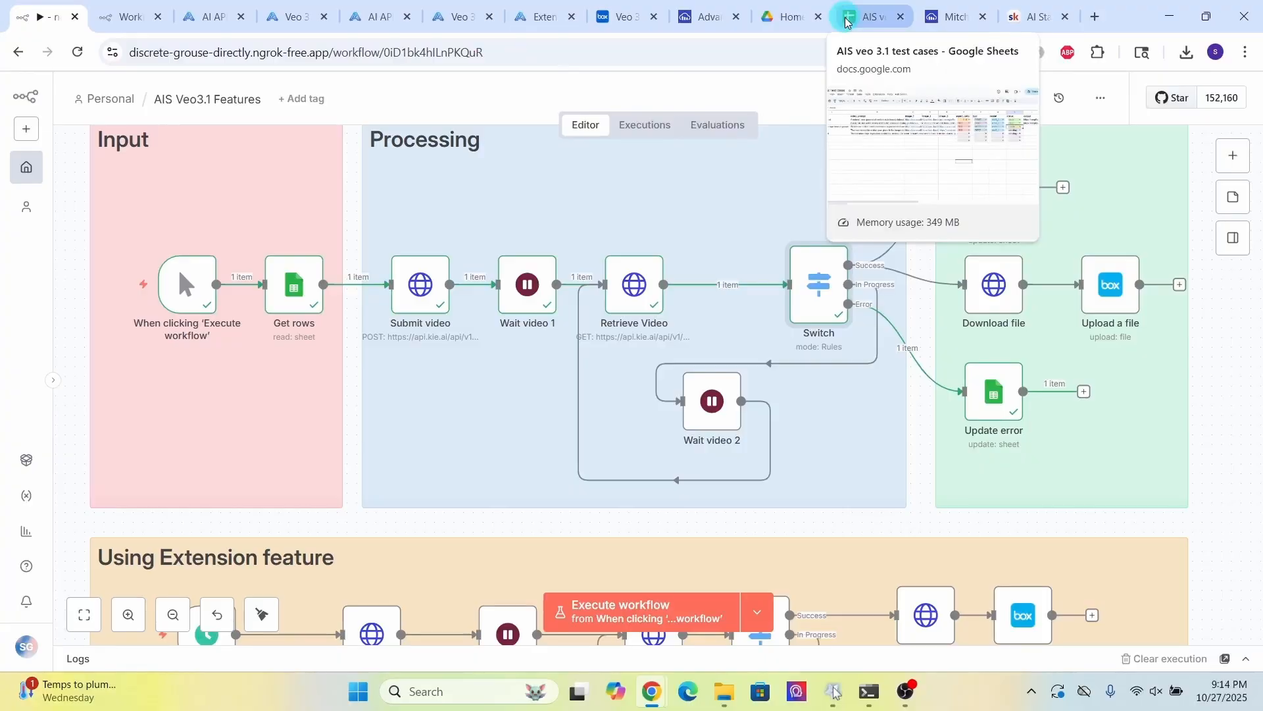
# - Check the processed row's status in the Google Sheet, and review the Cricket-multi row's video prompt and image_3 link
pyautogui.click(847, 20)
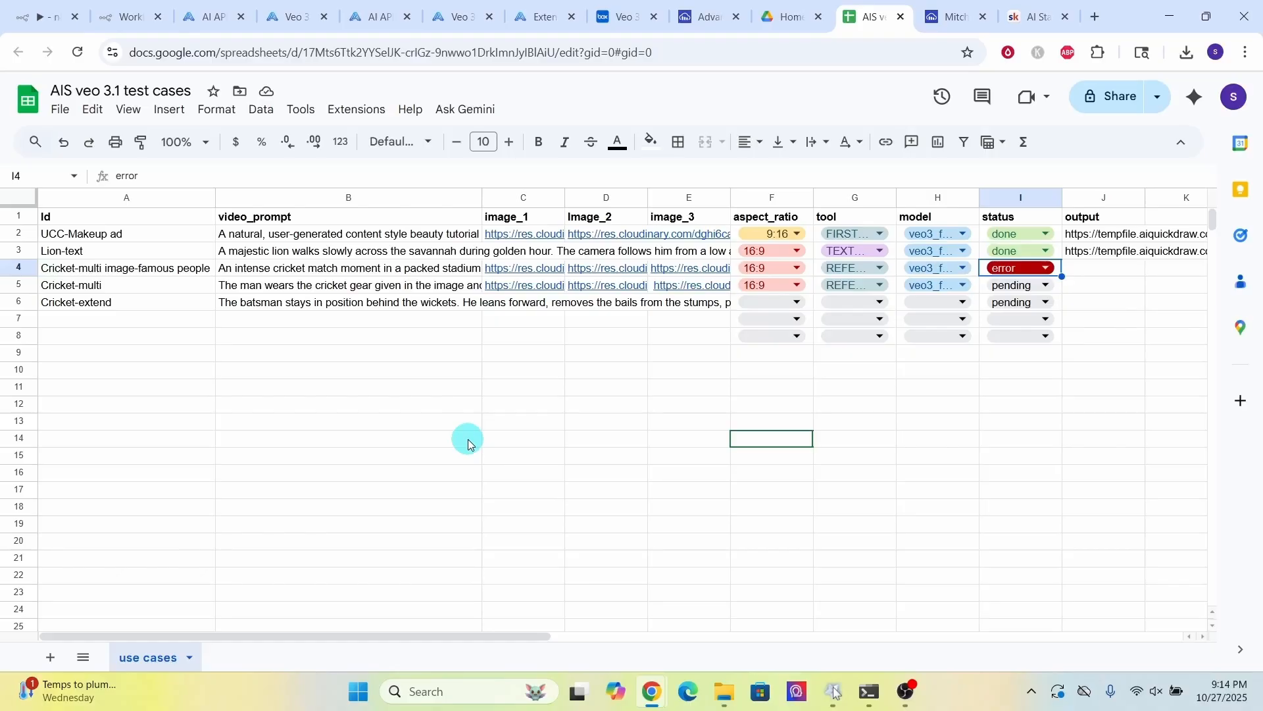
pyautogui.click(347, 288)
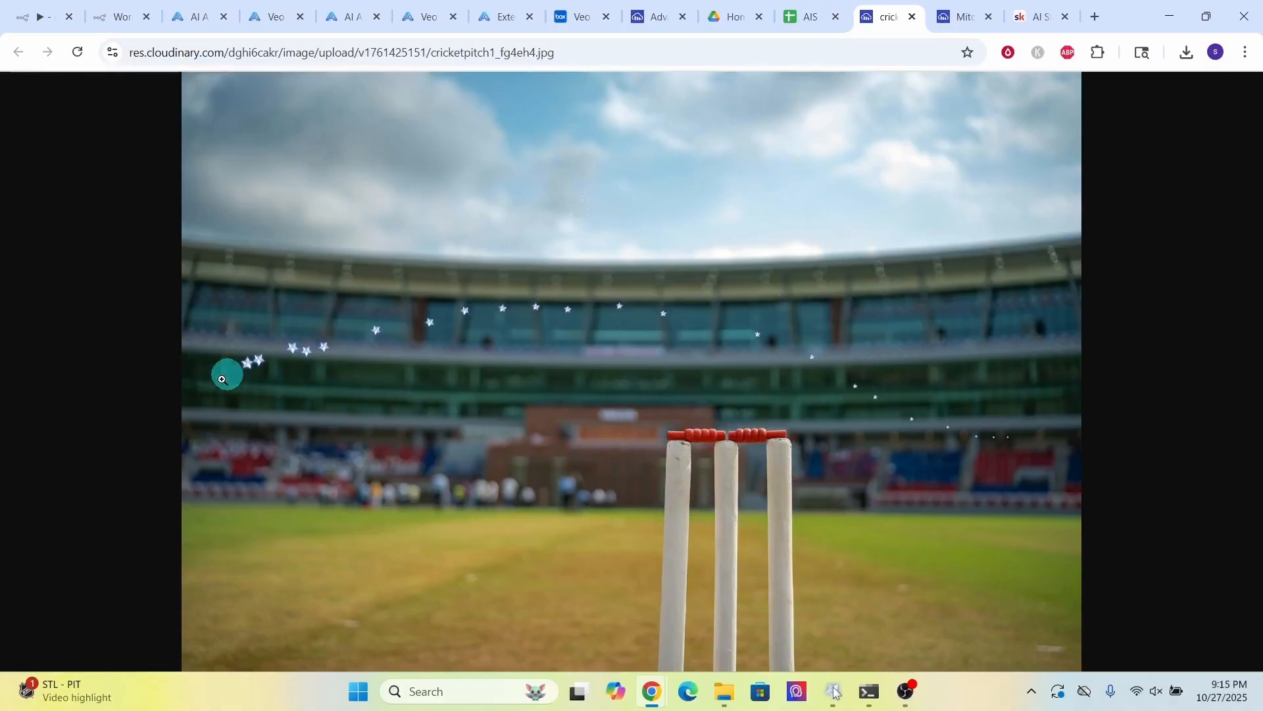
pyautogui.hotkey('ctrl', 'w')
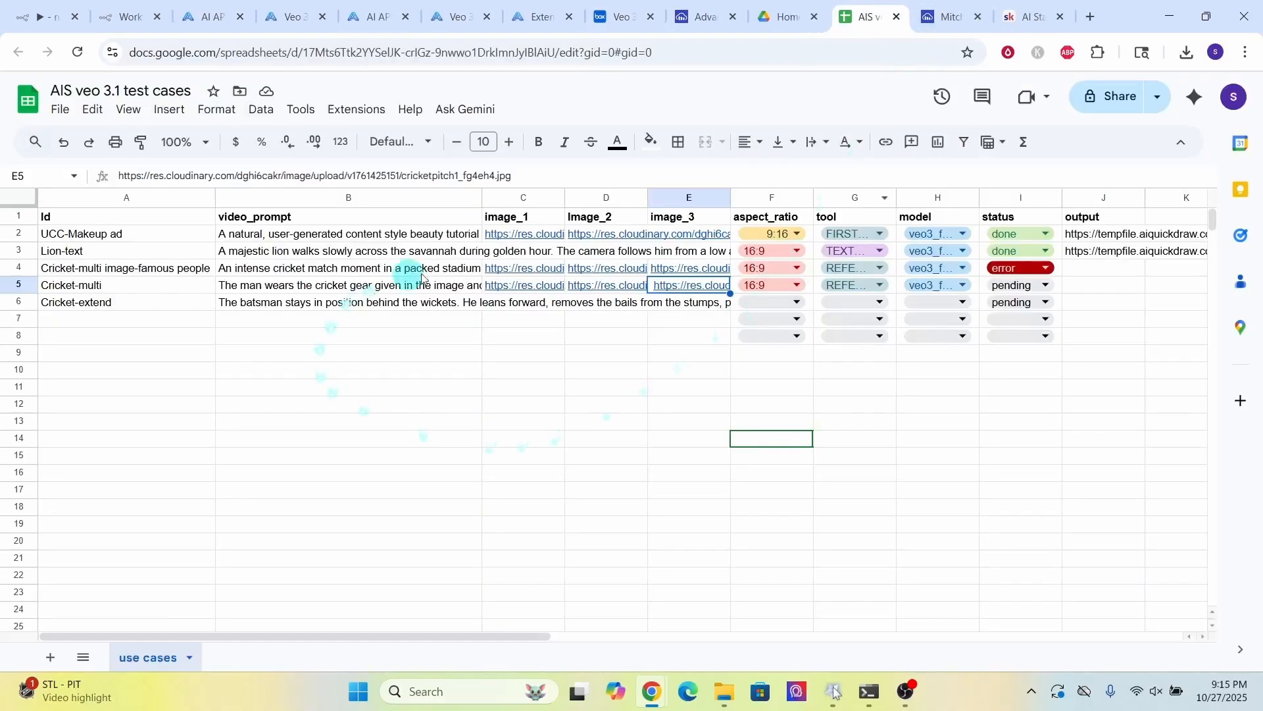
# - Set the Cricket-multi row's status to create and run the n8n workflow from its manual trigger
pyautogui.click(1043, 285)
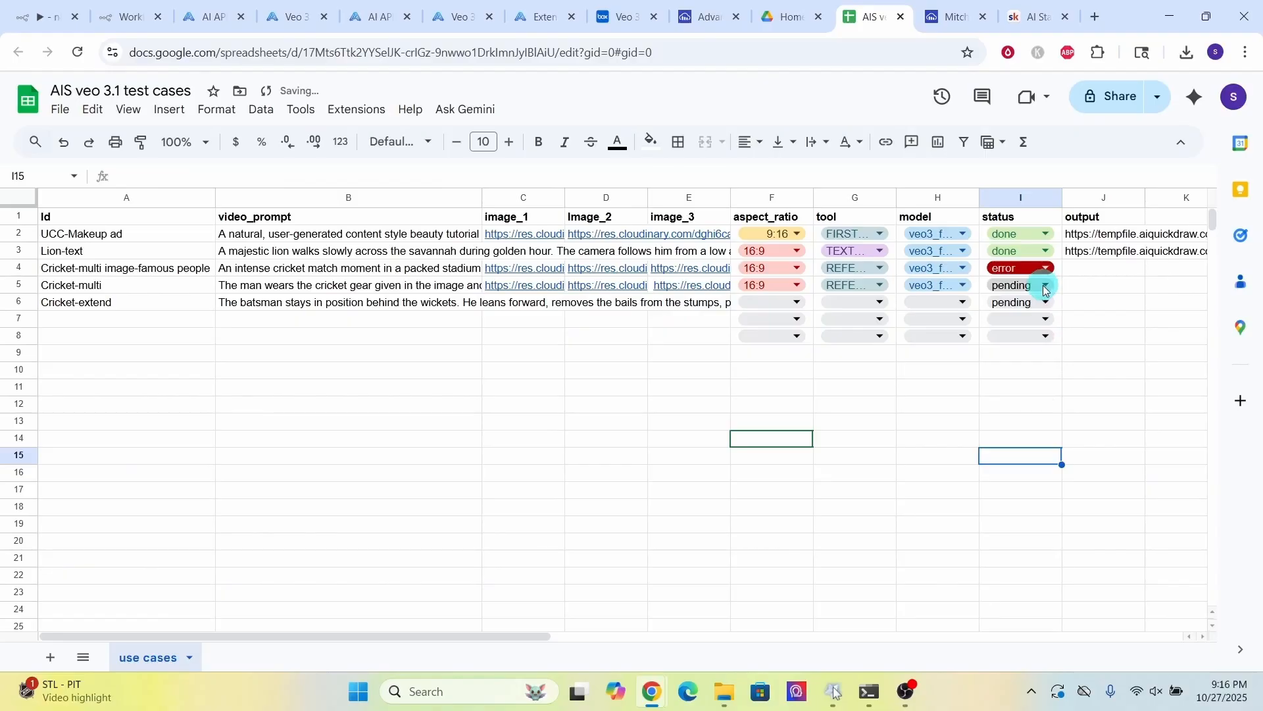
pyautogui.click(1045, 286)
pyautogui.click(1012, 310)
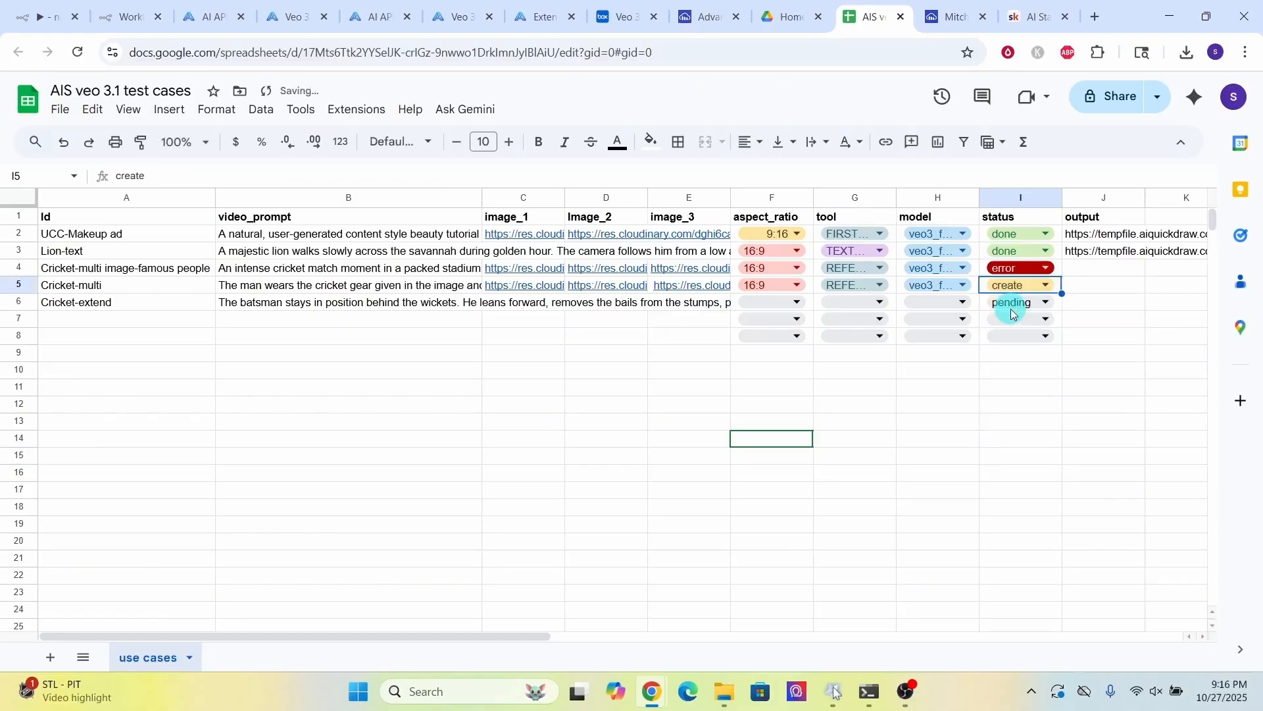
pyautogui.hotkey('ctrl', '1')
pyautogui.click(114, 276)
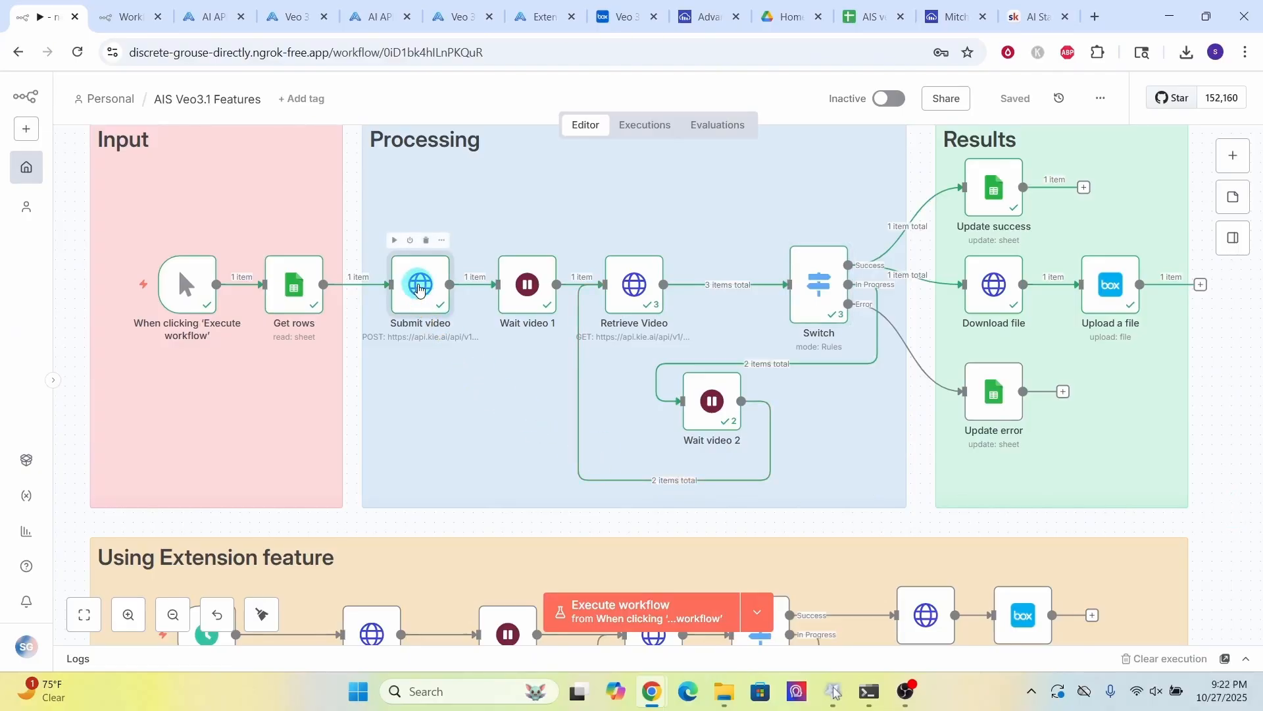
# - Inspect the Submit video node's output in the latest run and in the Oct 27, 21:11:19 execution
pyautogui.doubleClick(419, 288)
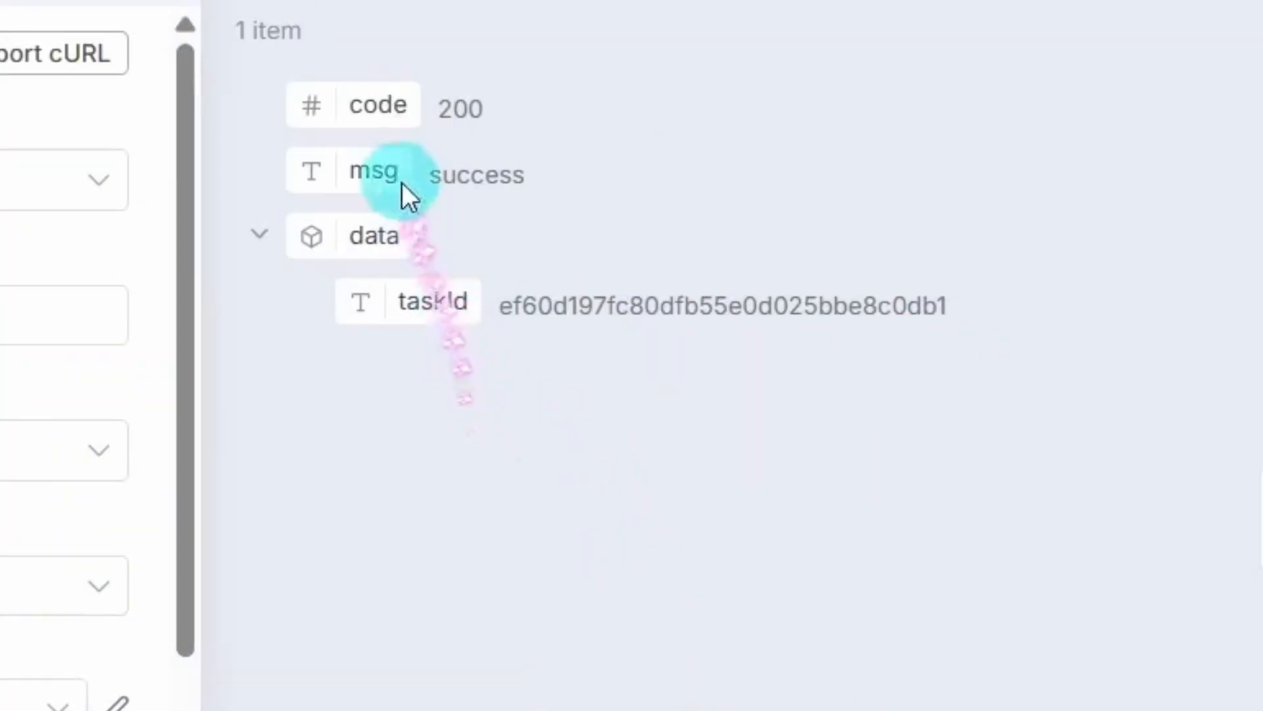
pyautogui.click(66, 97)
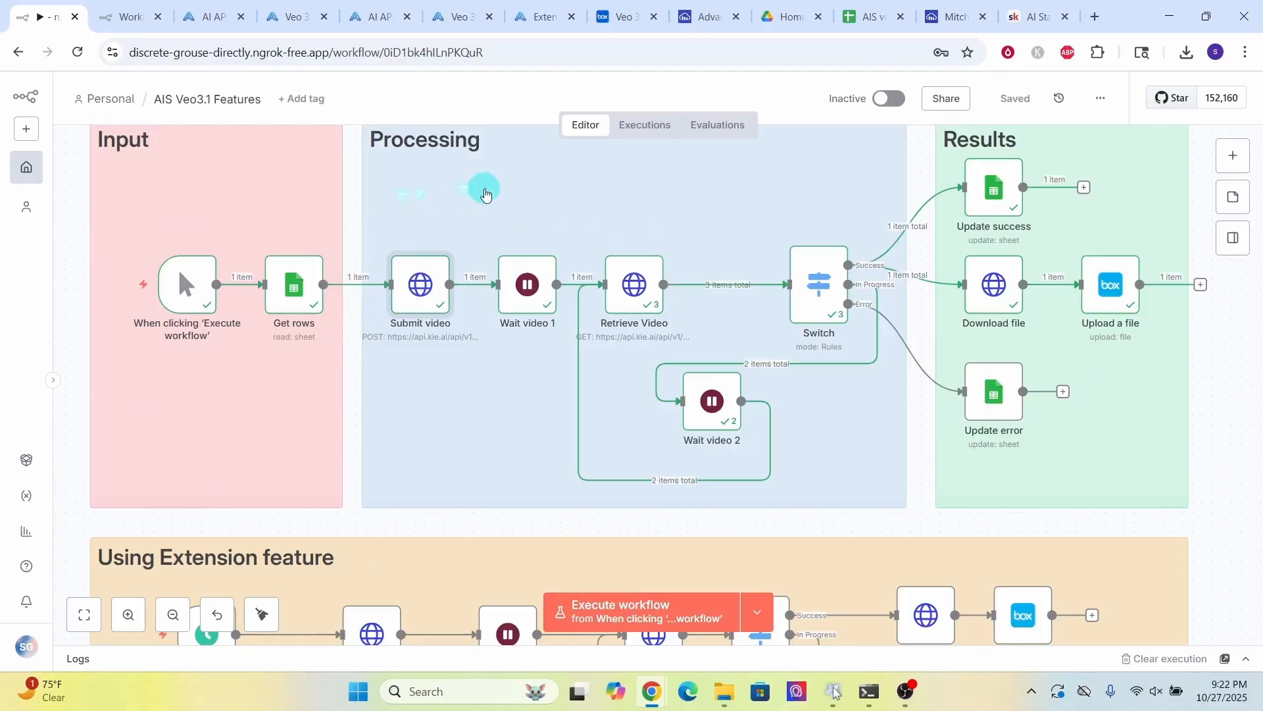
pyautogui.click(638, 135)
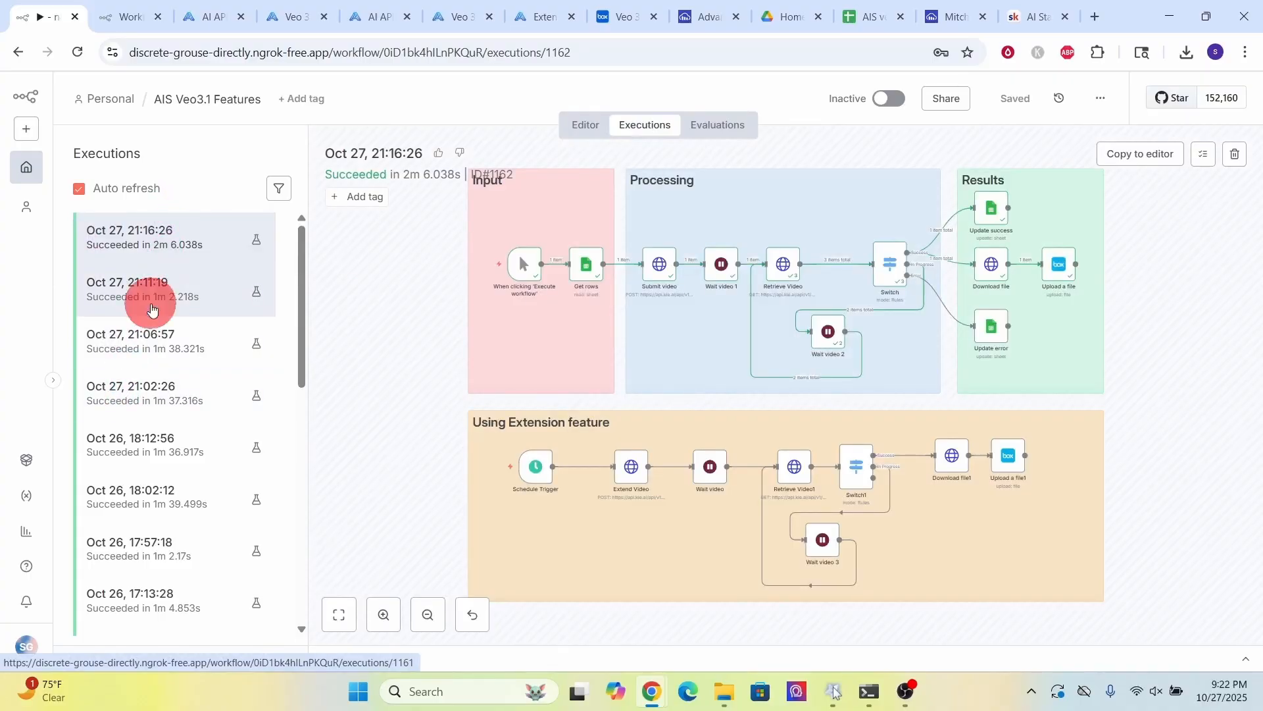
pyautogui.click(152, 309)
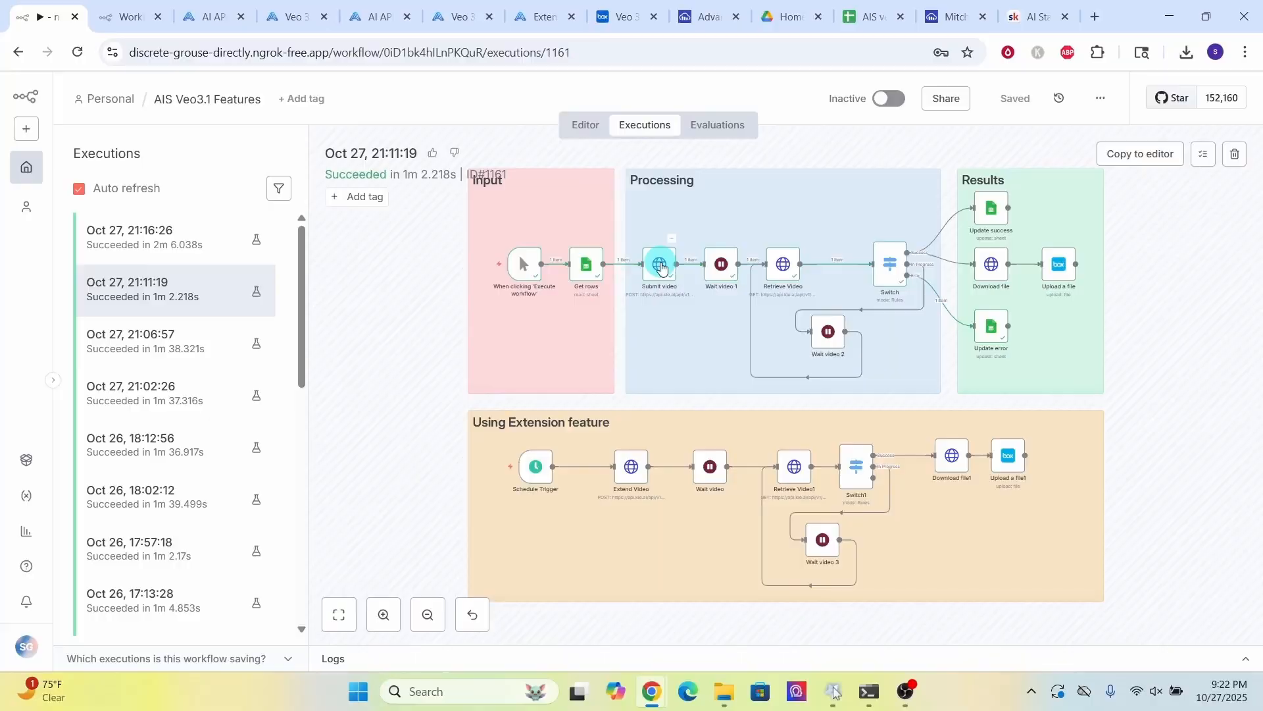
pyautogui.doubleClick(661, 268)
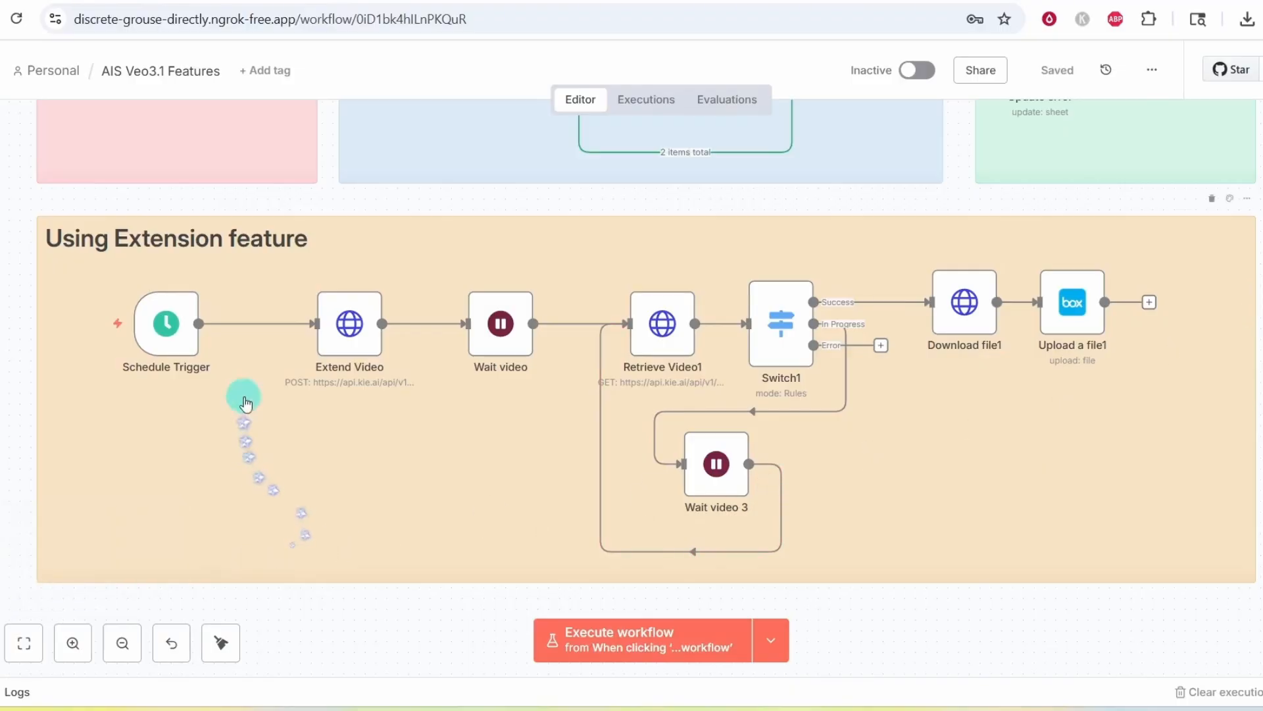
# - Review the Extend Video node and run the Using Extension feature flow from its Schedule Trigger
pyautogui.doubleClick(347, 320)
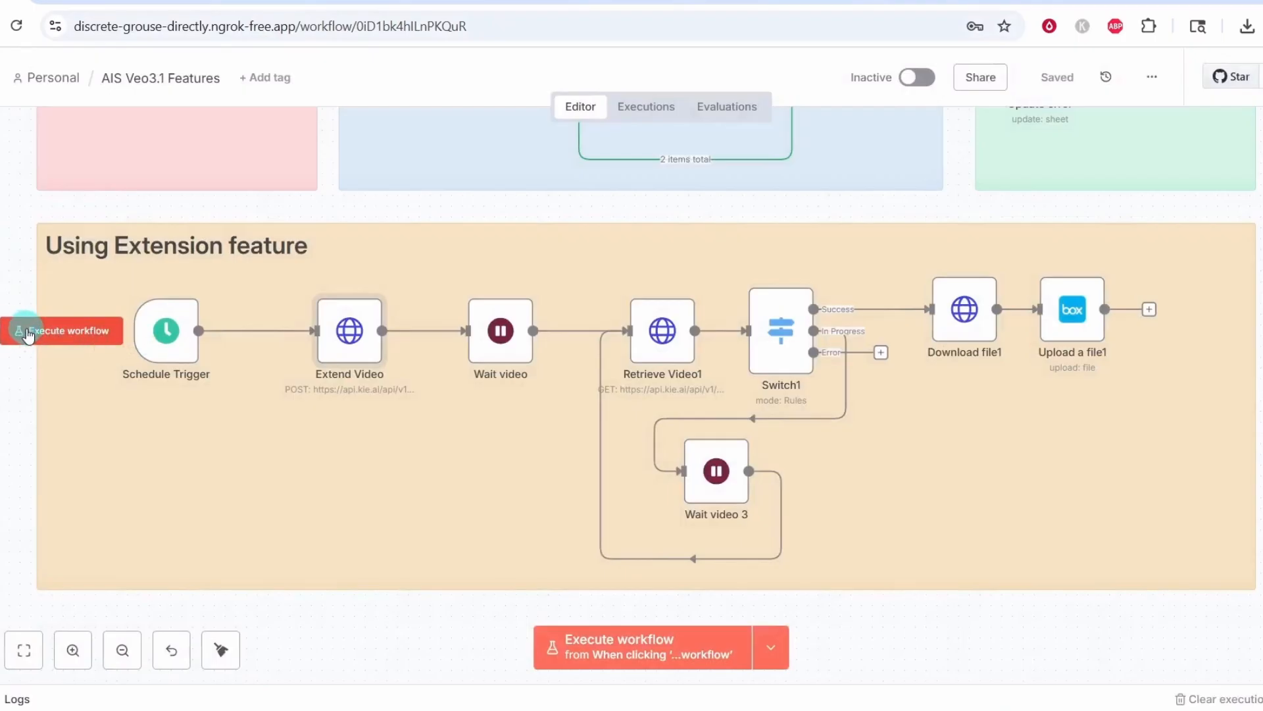
pyautogui.click(26, 335)
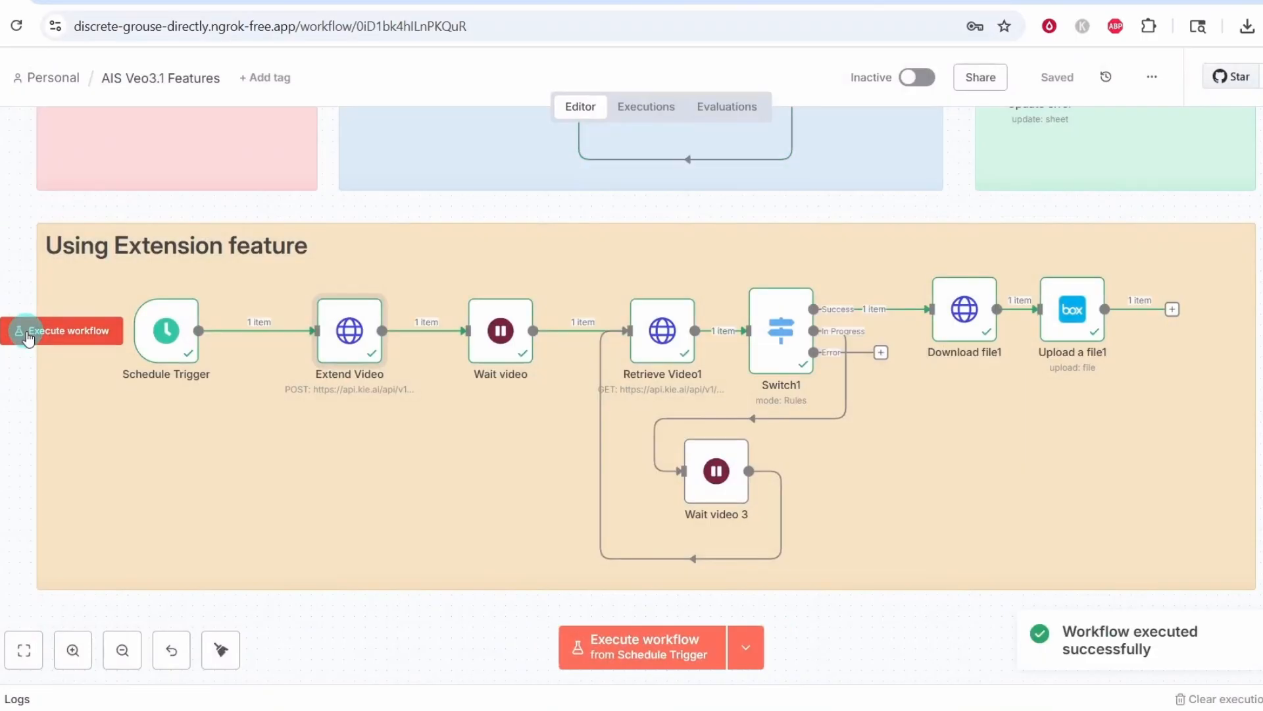